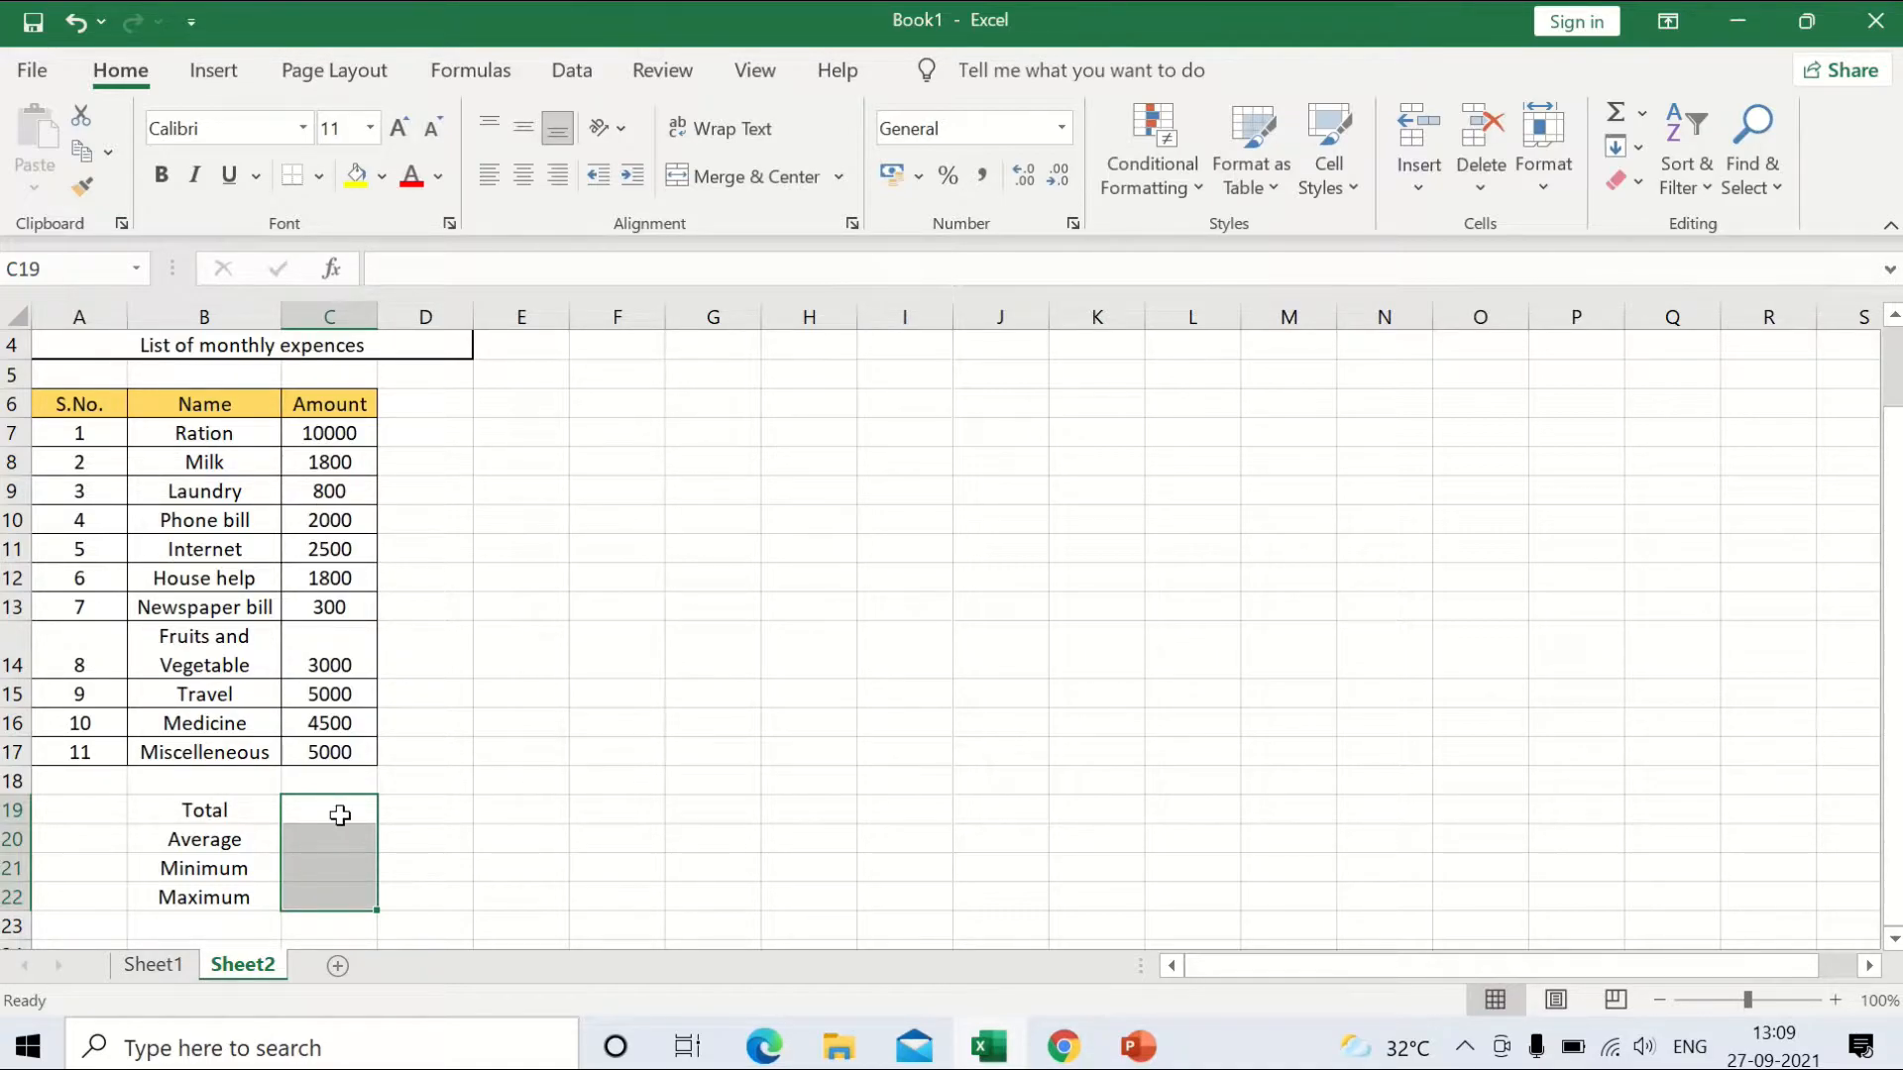
Calculate the total of the monthly expense amounts in C19 with a SUM formula over C7:C17
click(414, 804)
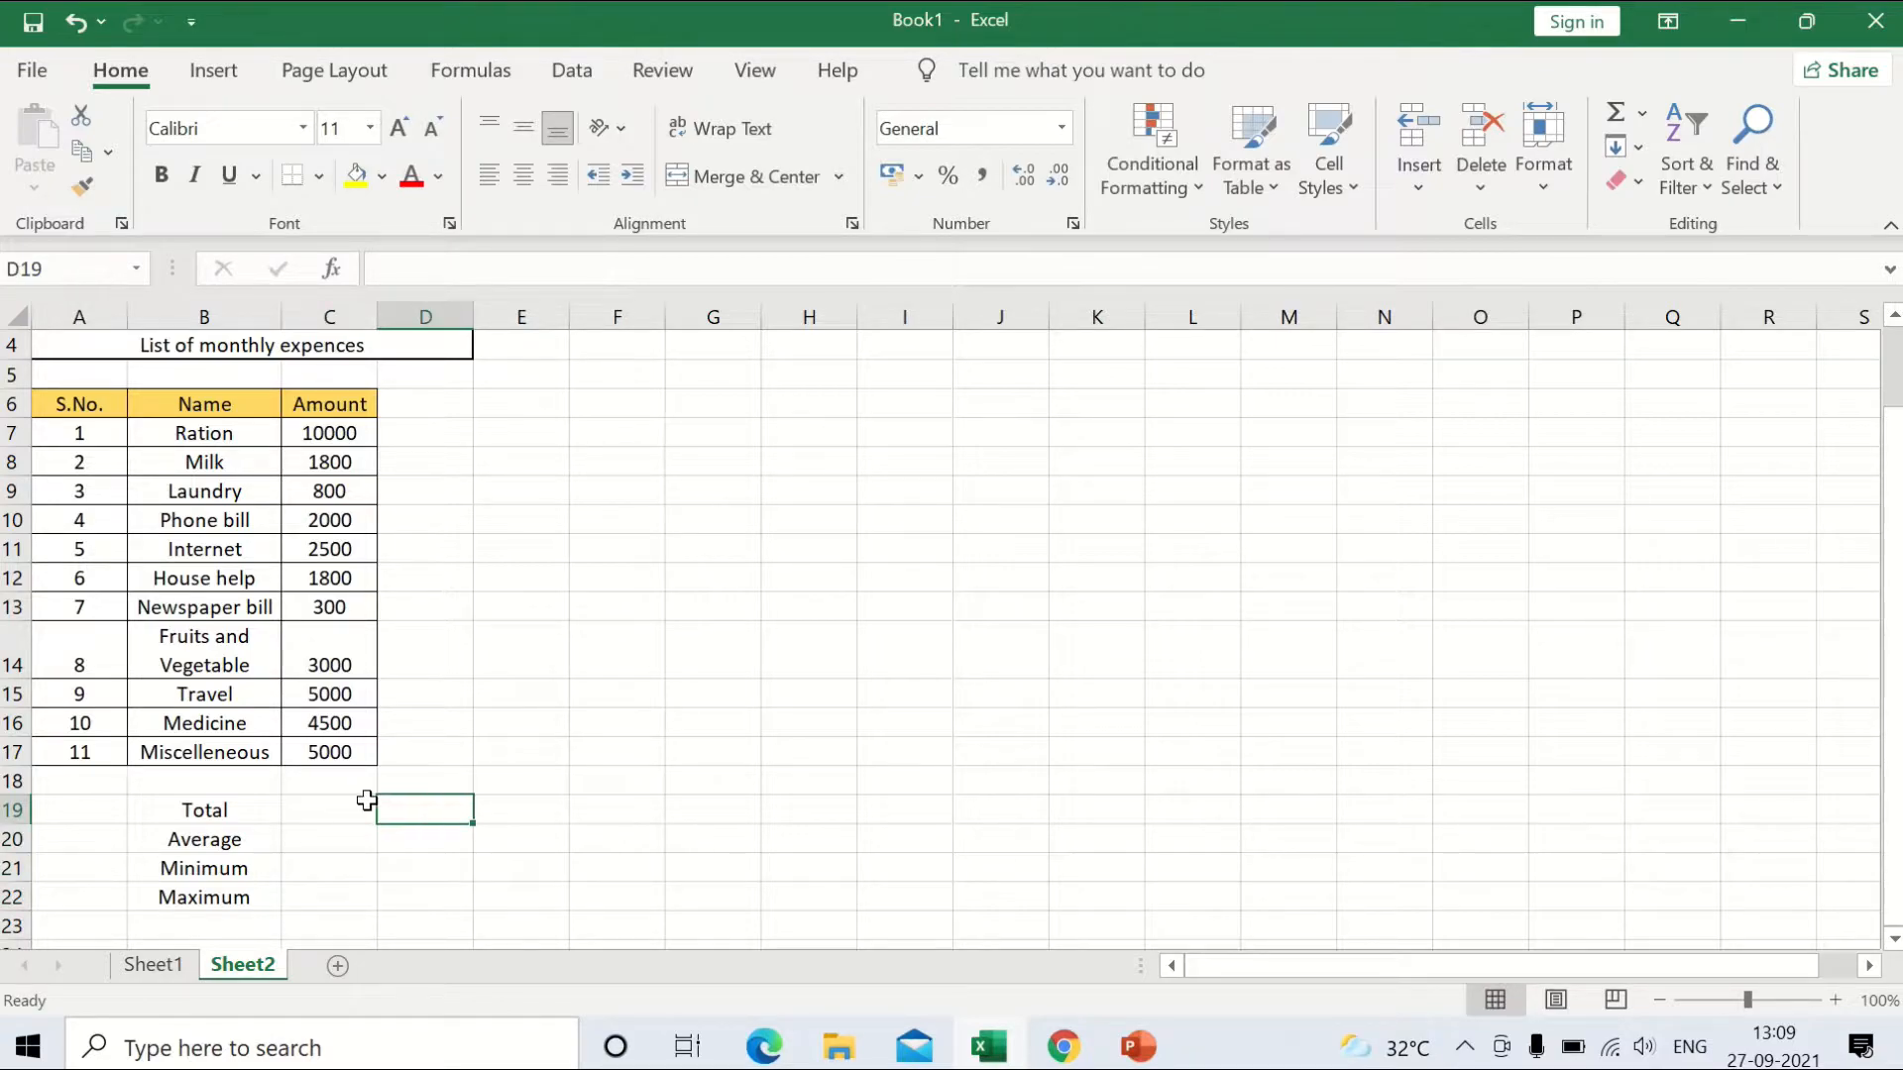
click(337, 811)
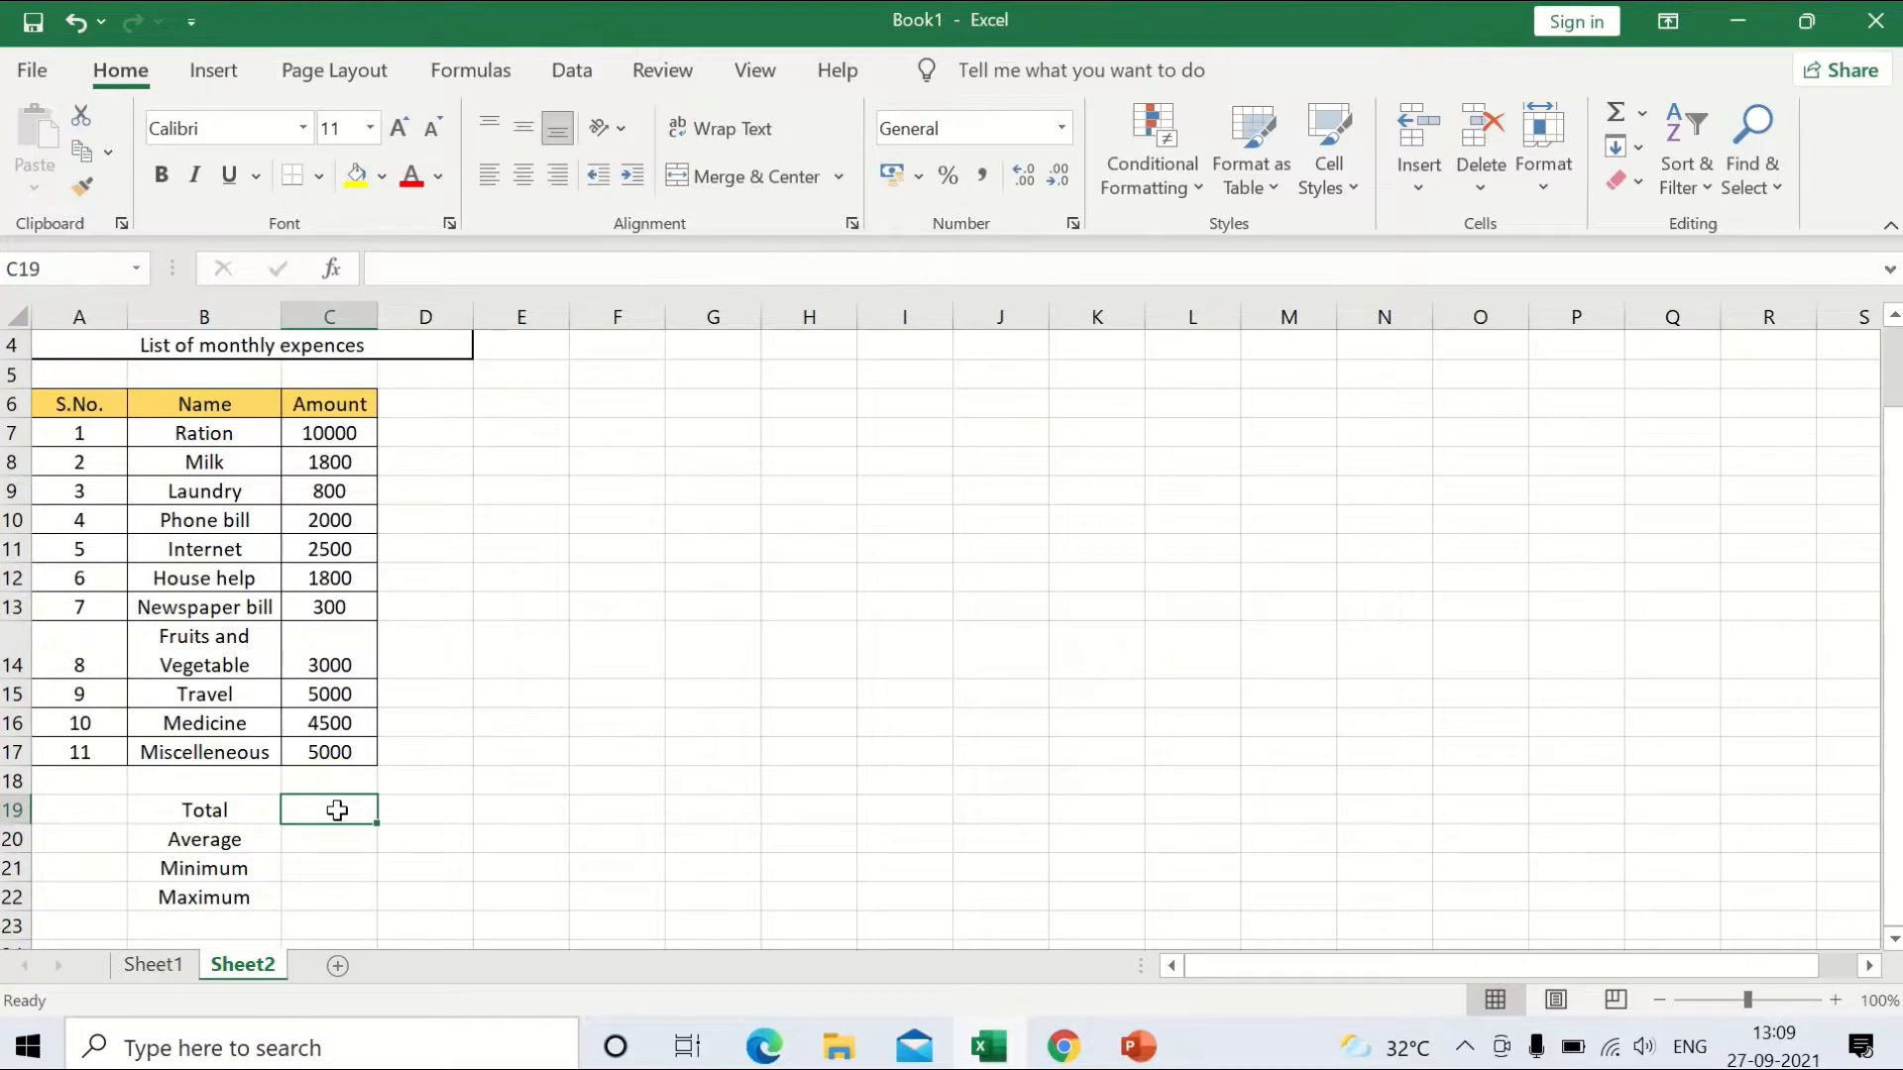
text(=)
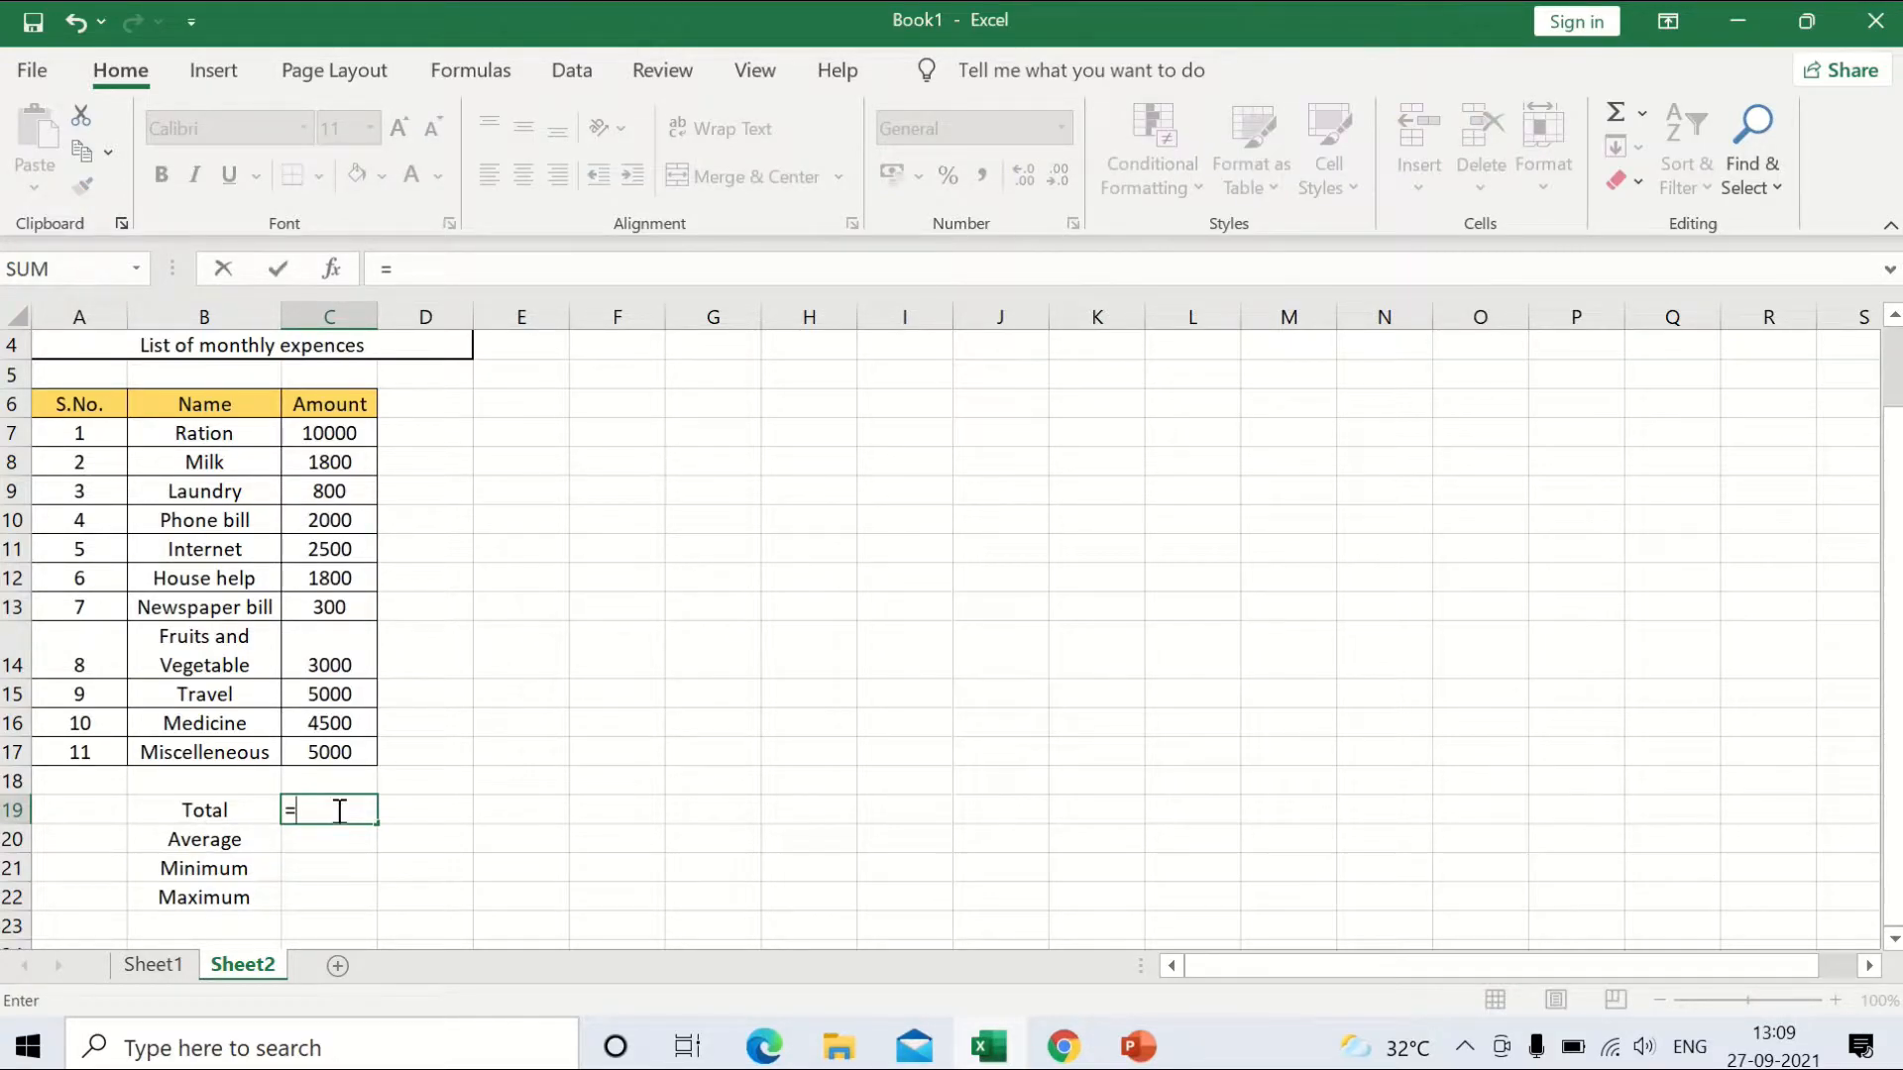
text(su)
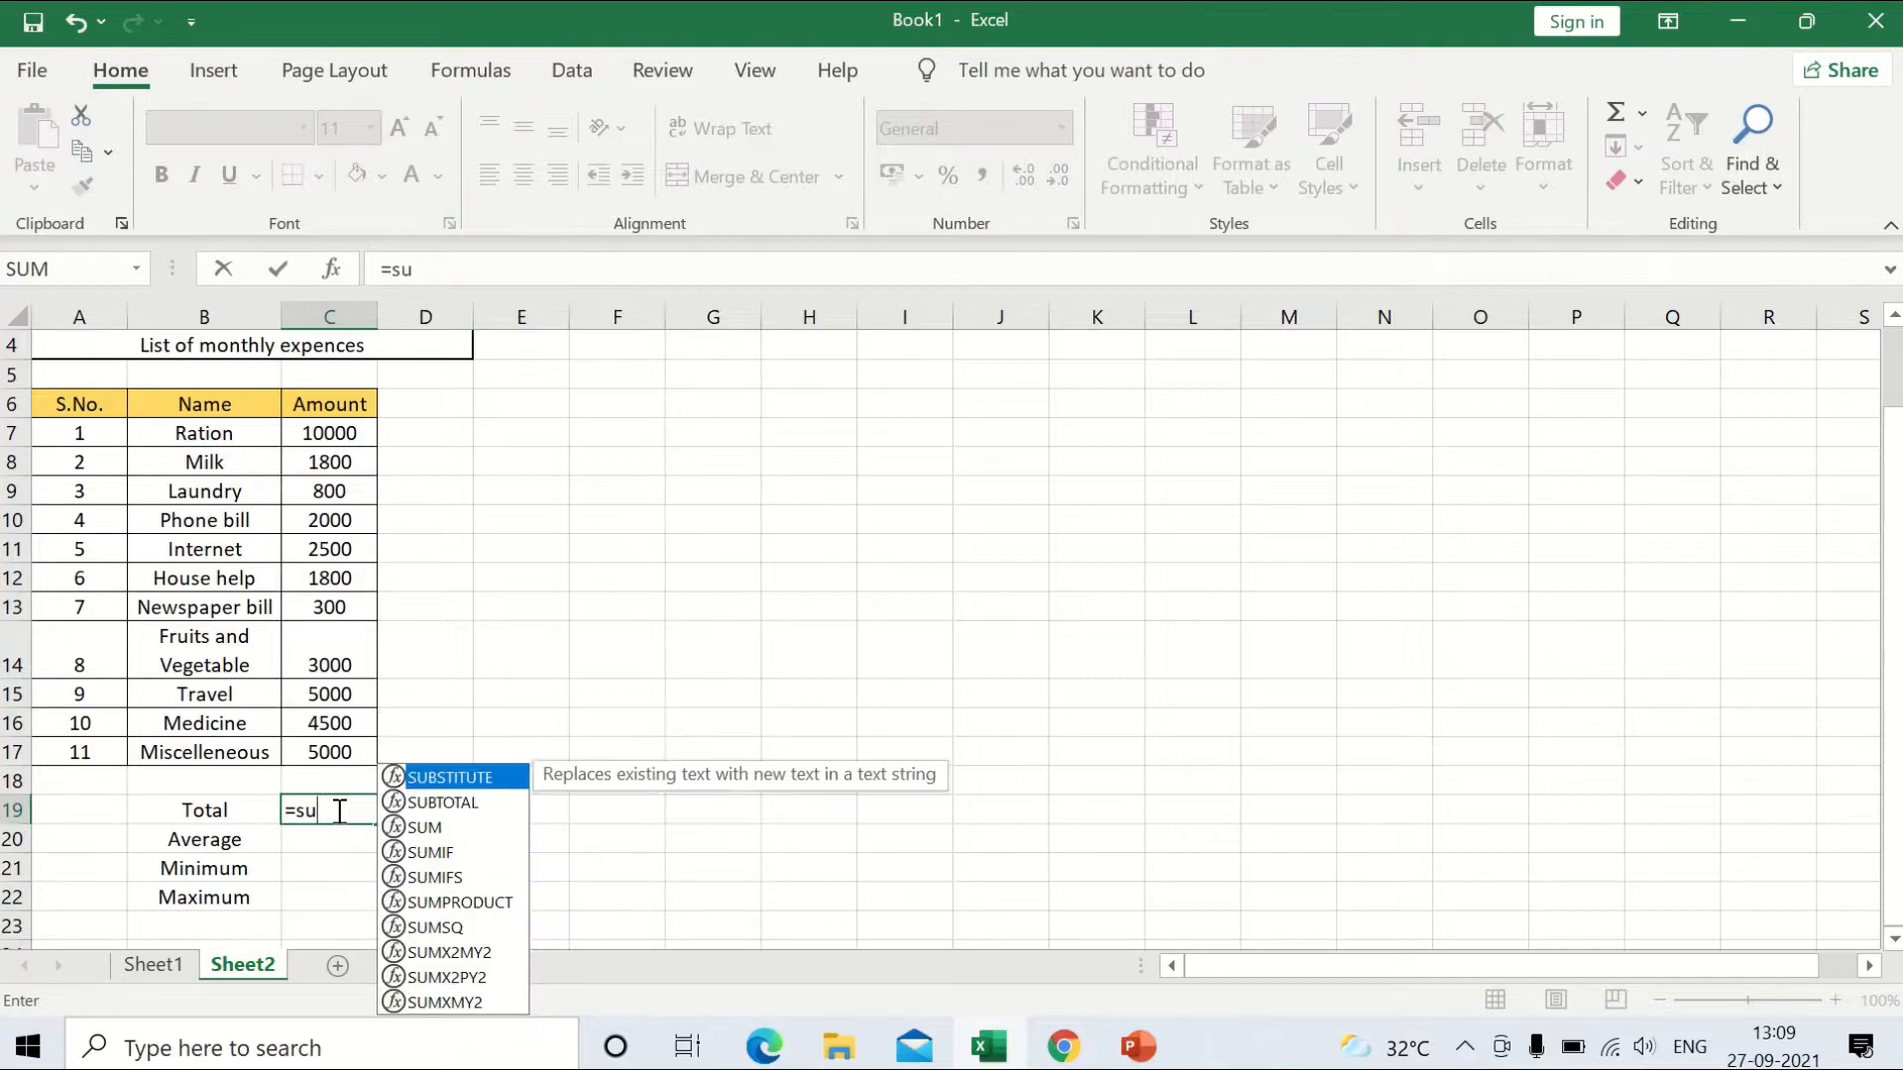
text(m()
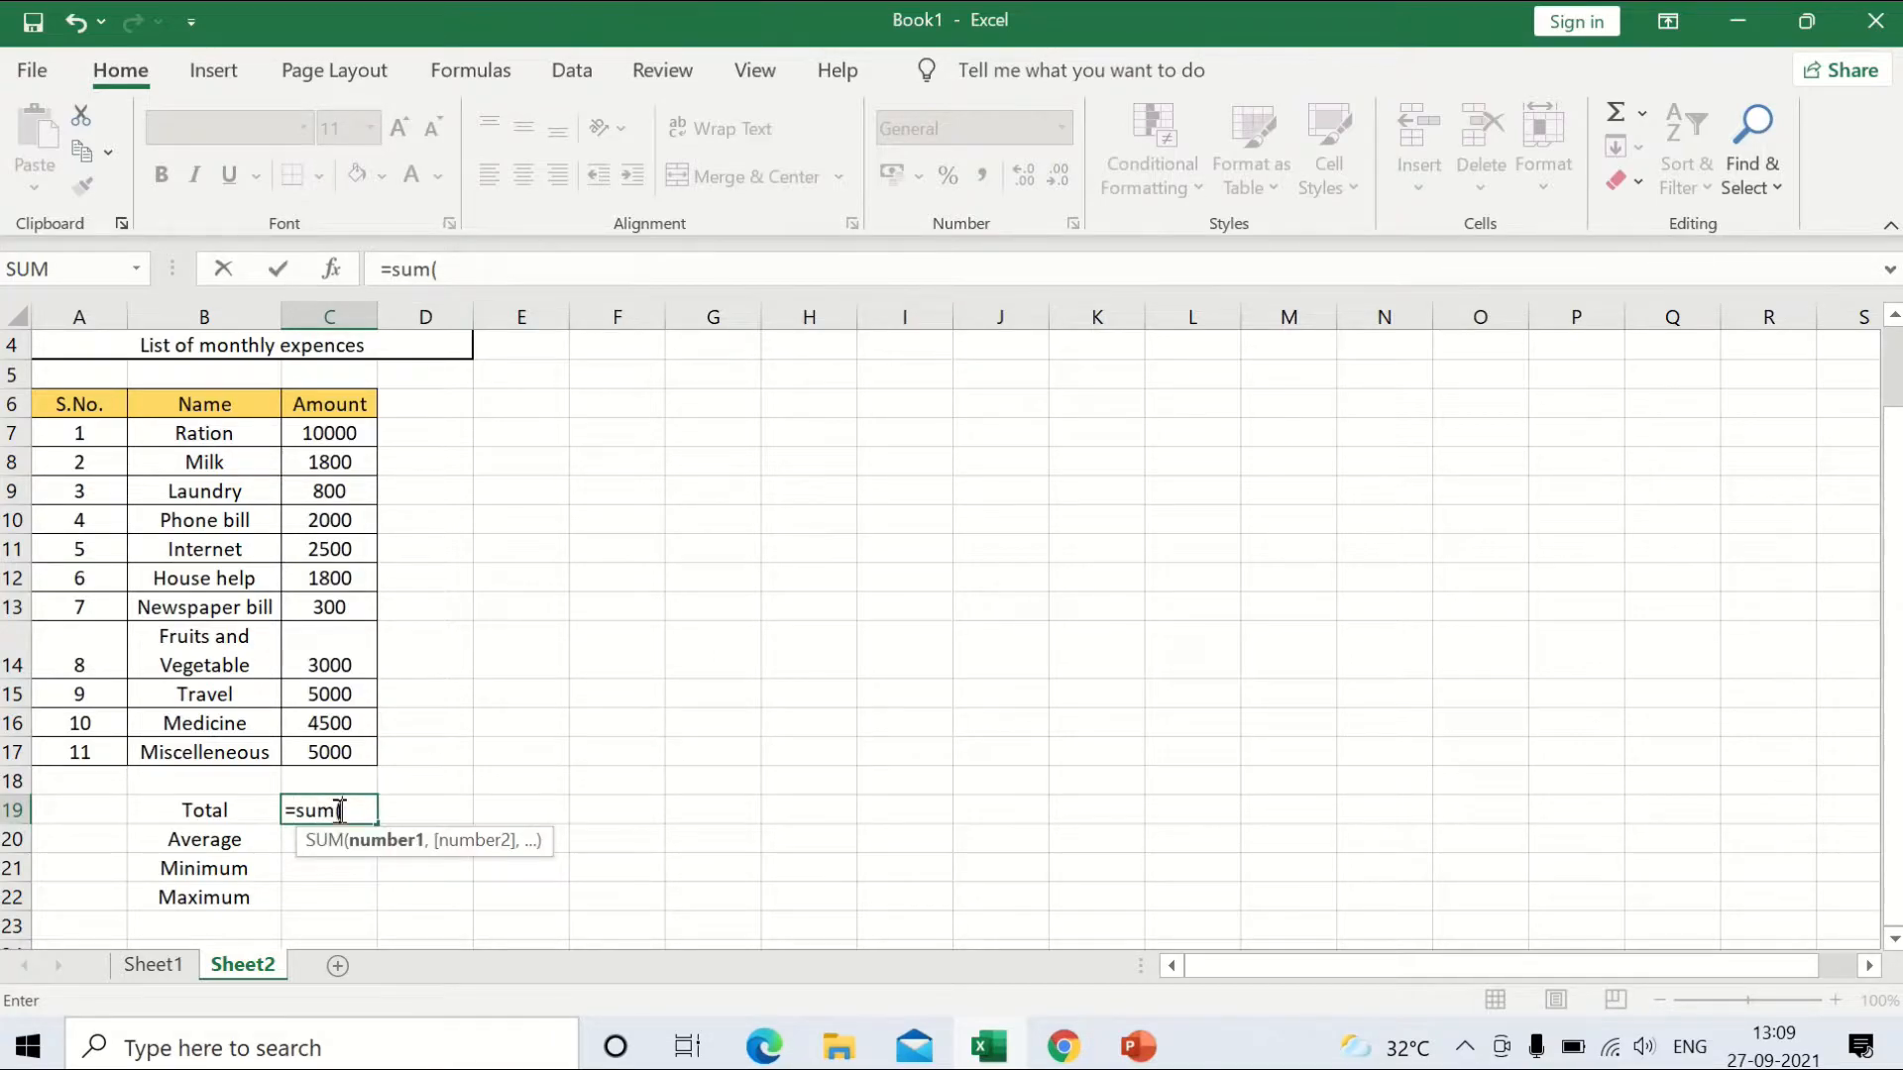
click(323, 430)
drag(324, 443, 345, 738)
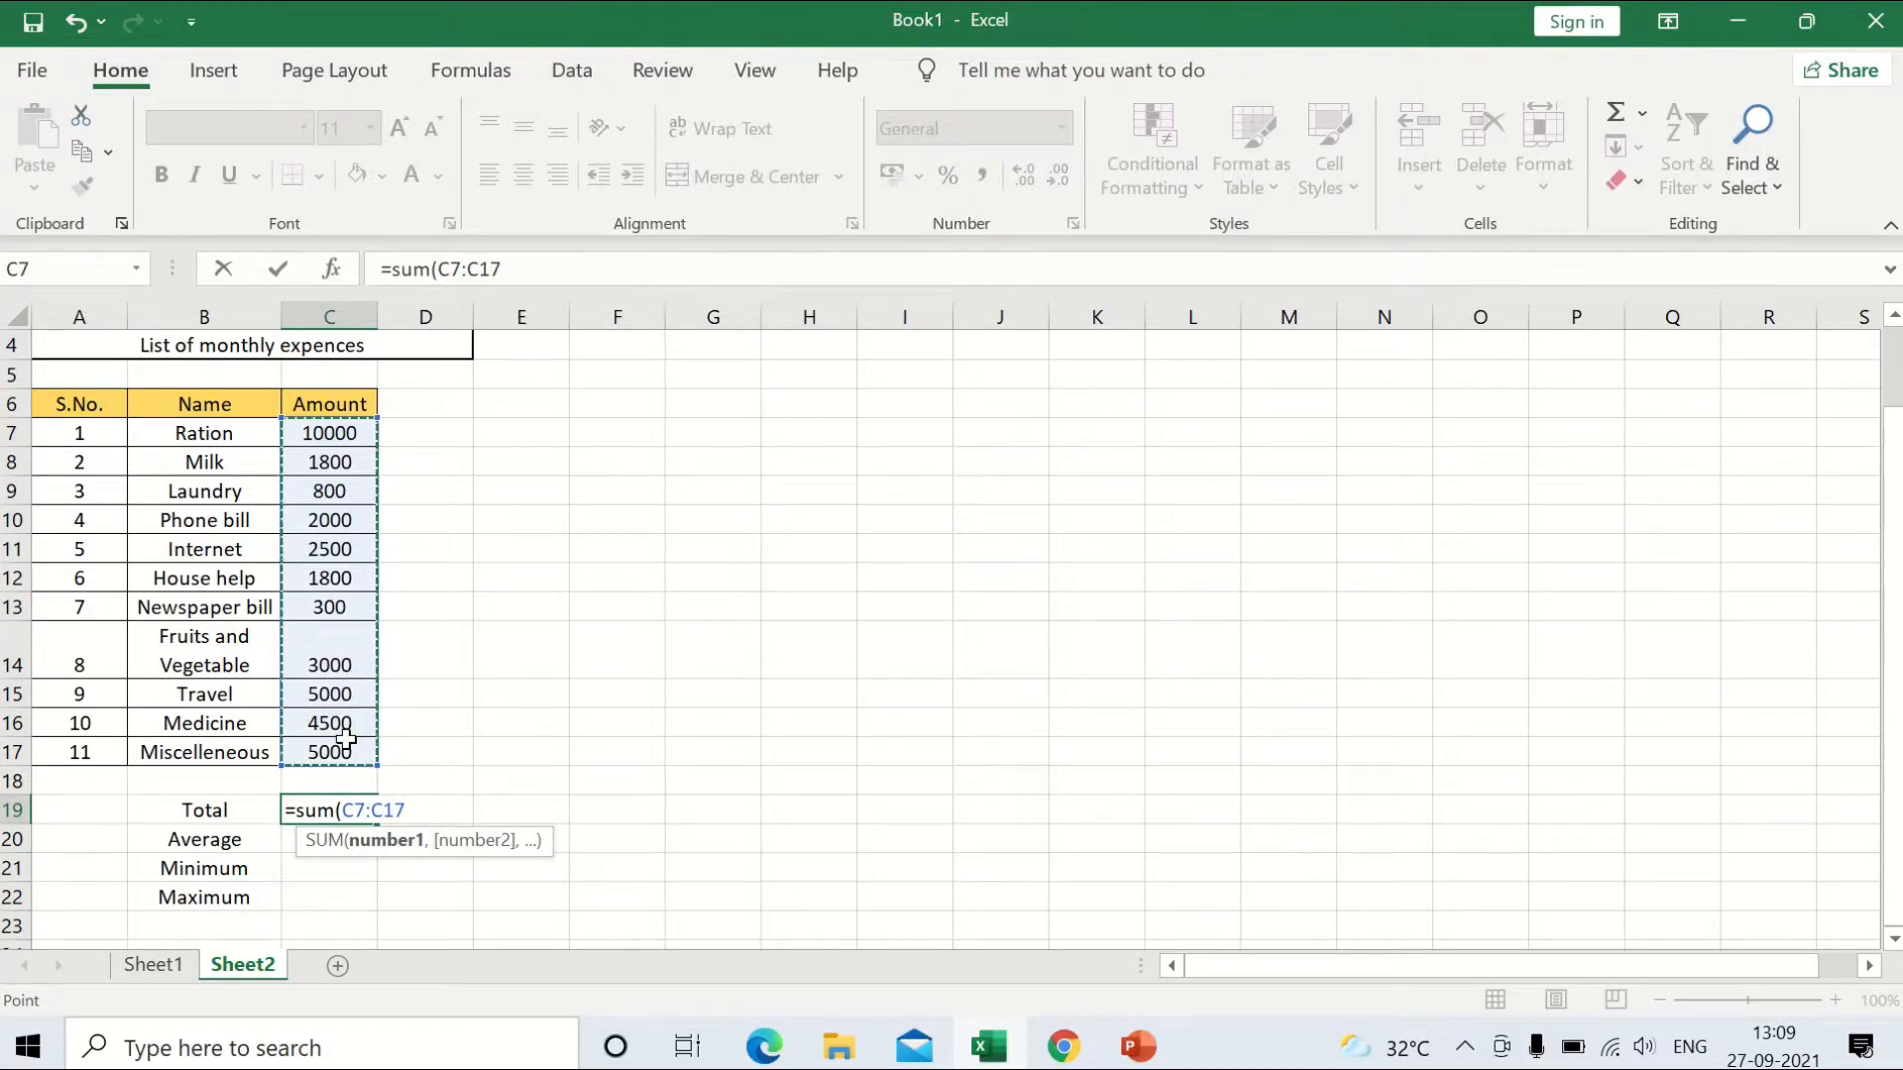
text())
key(Return)
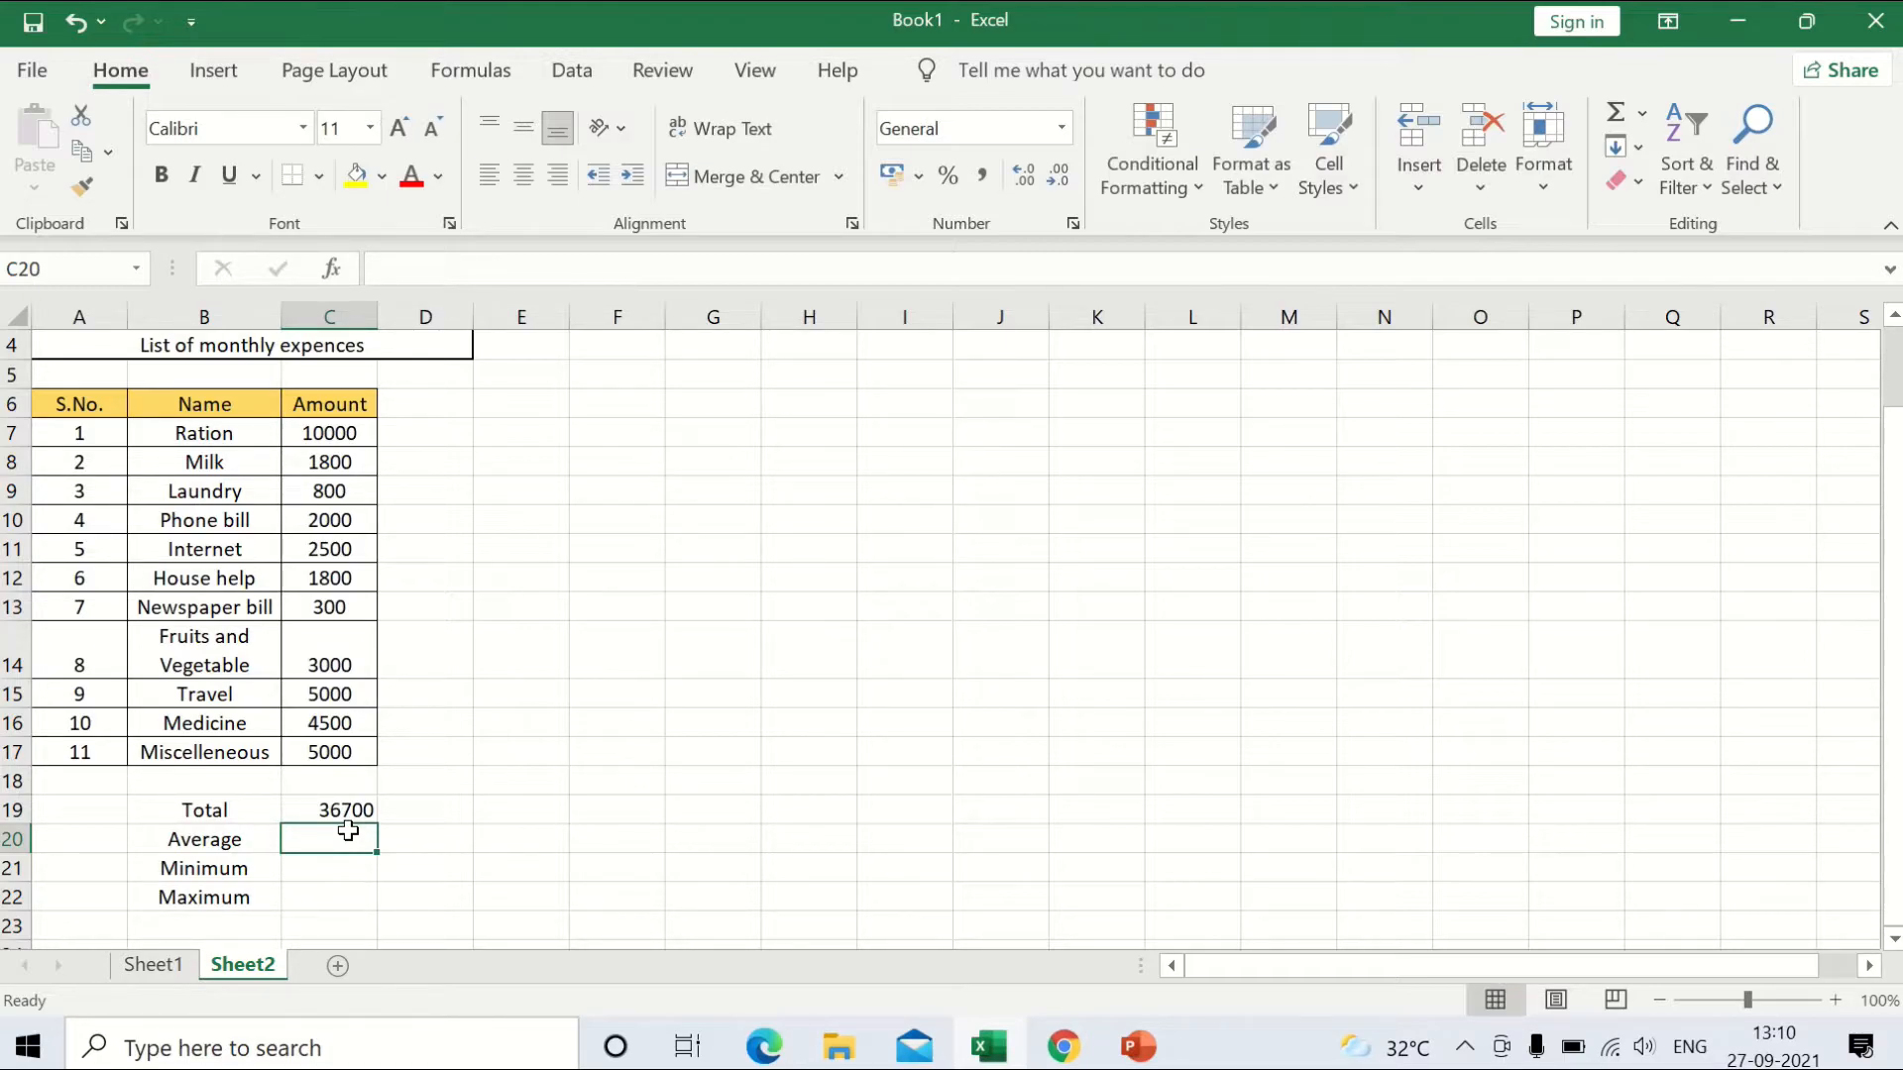
Calculate the average expense in C20 with an AVERAGE formula over C7:C17
text(=)
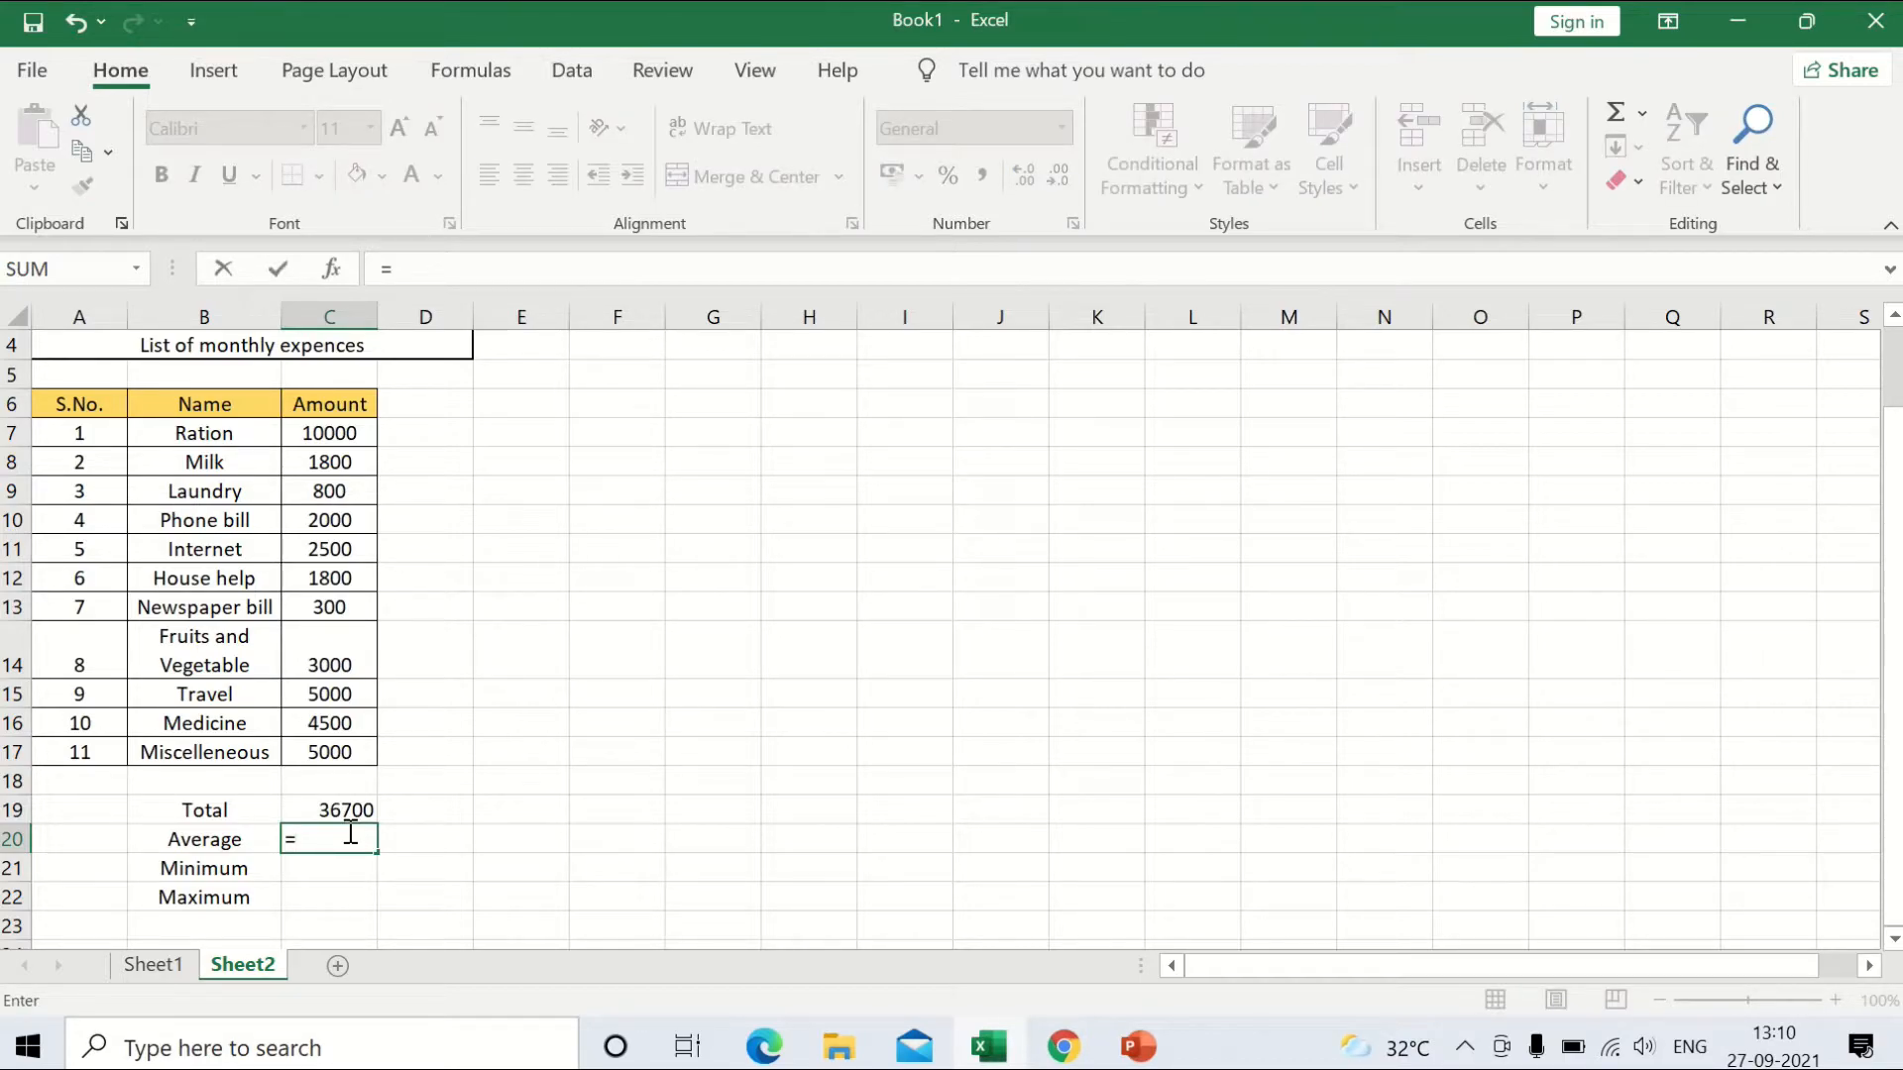
text(average)
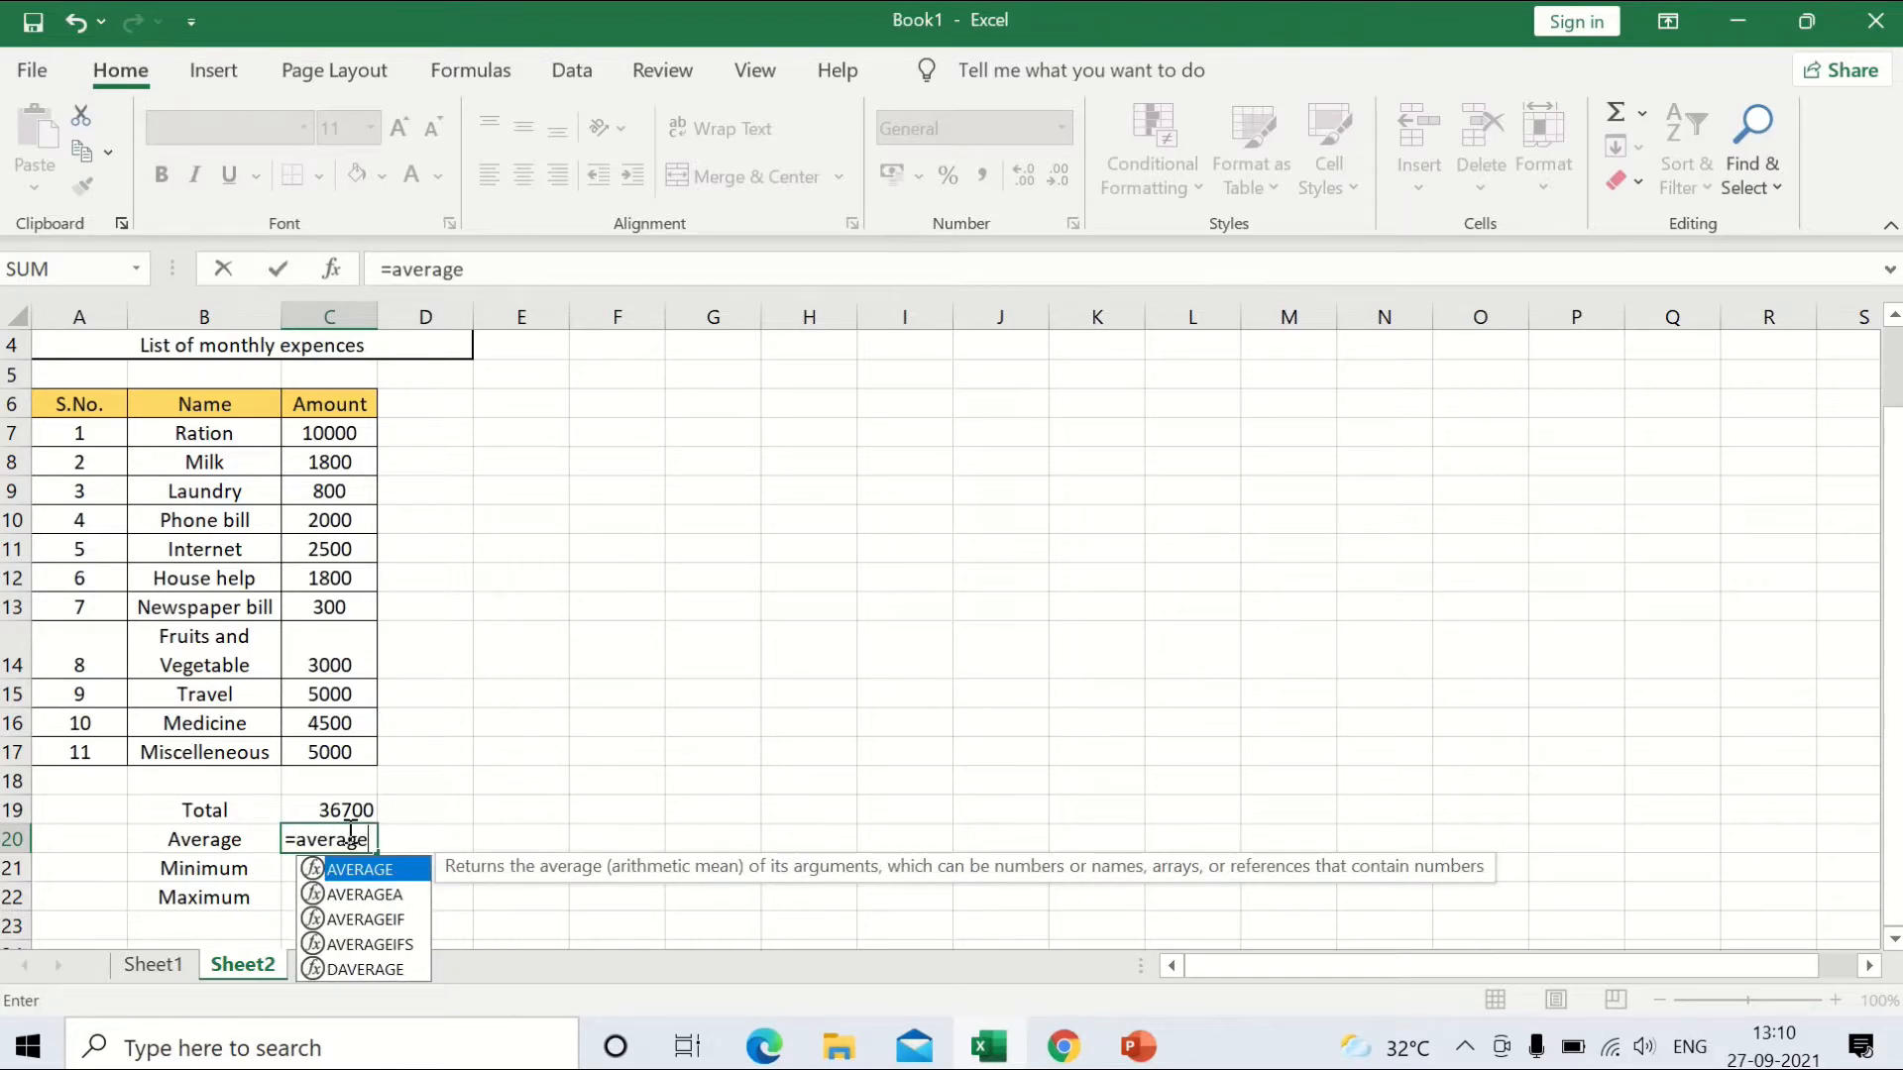
text(()
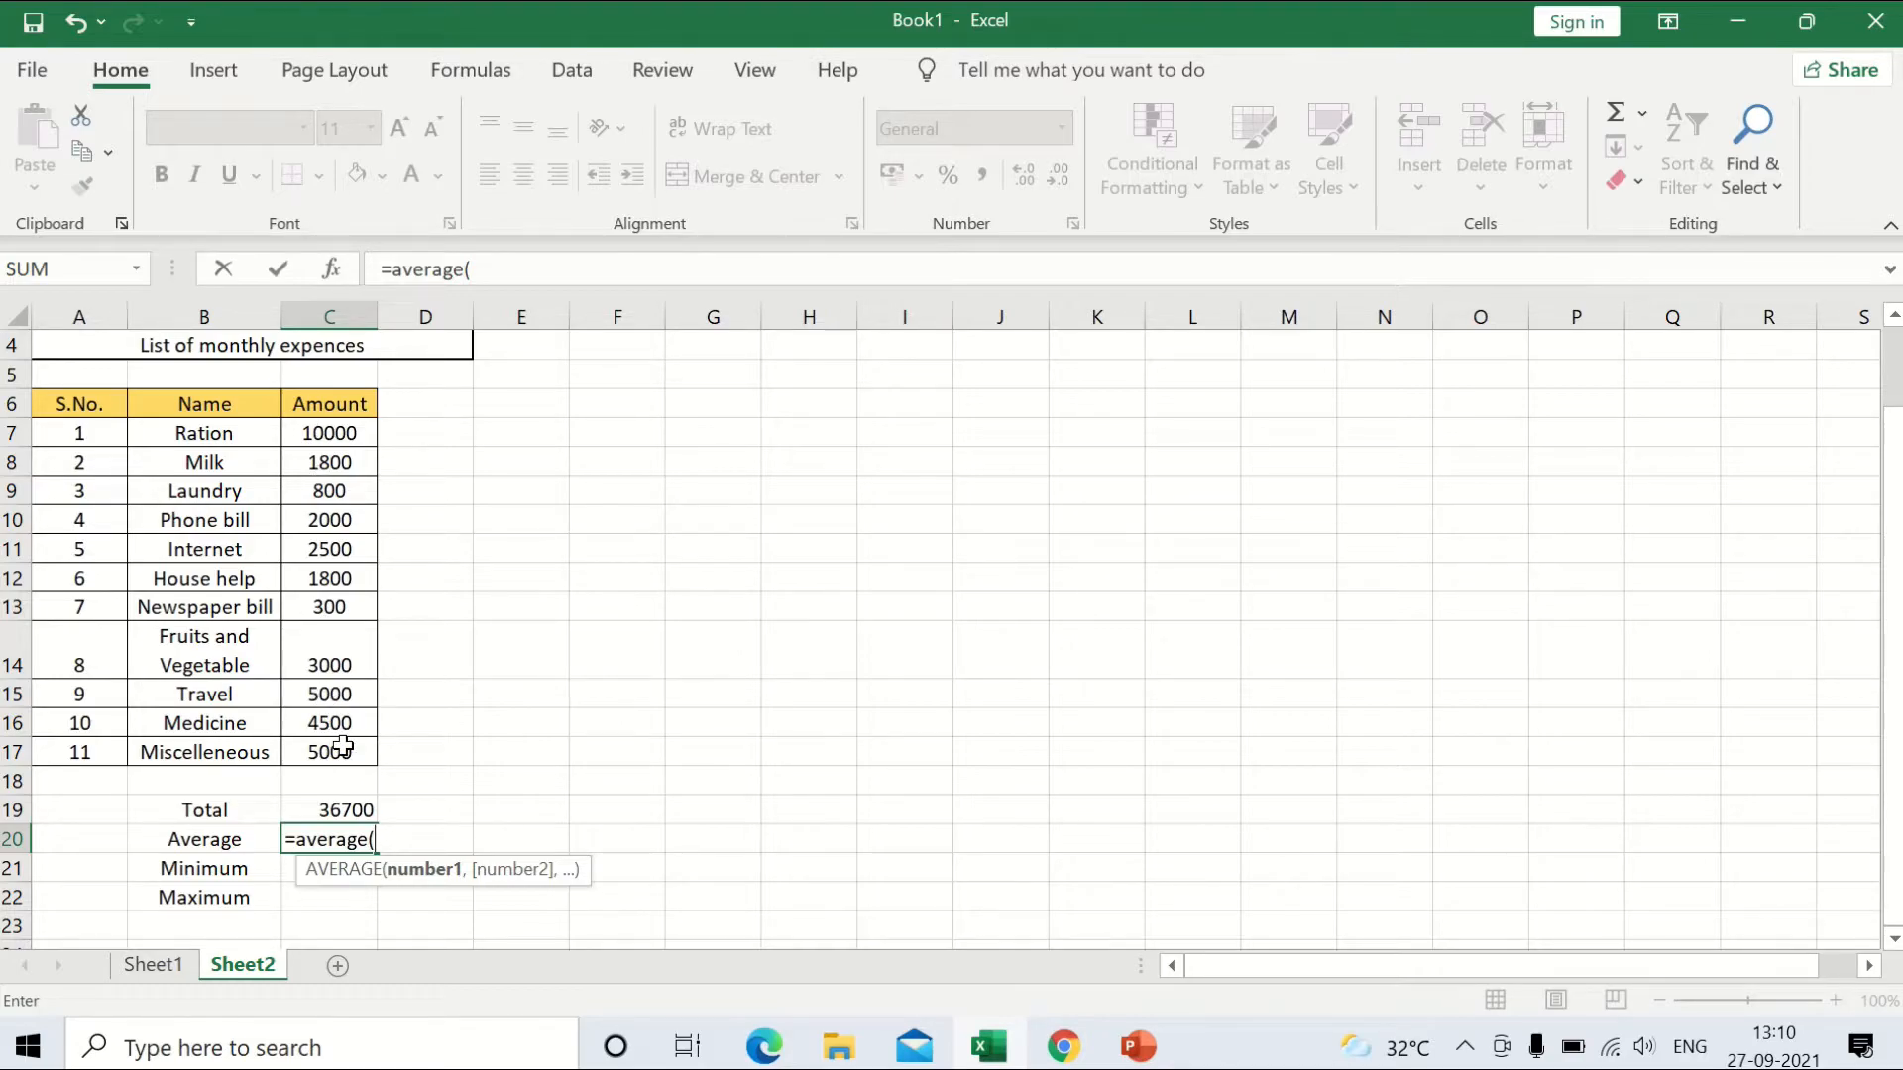
click(368, 433)
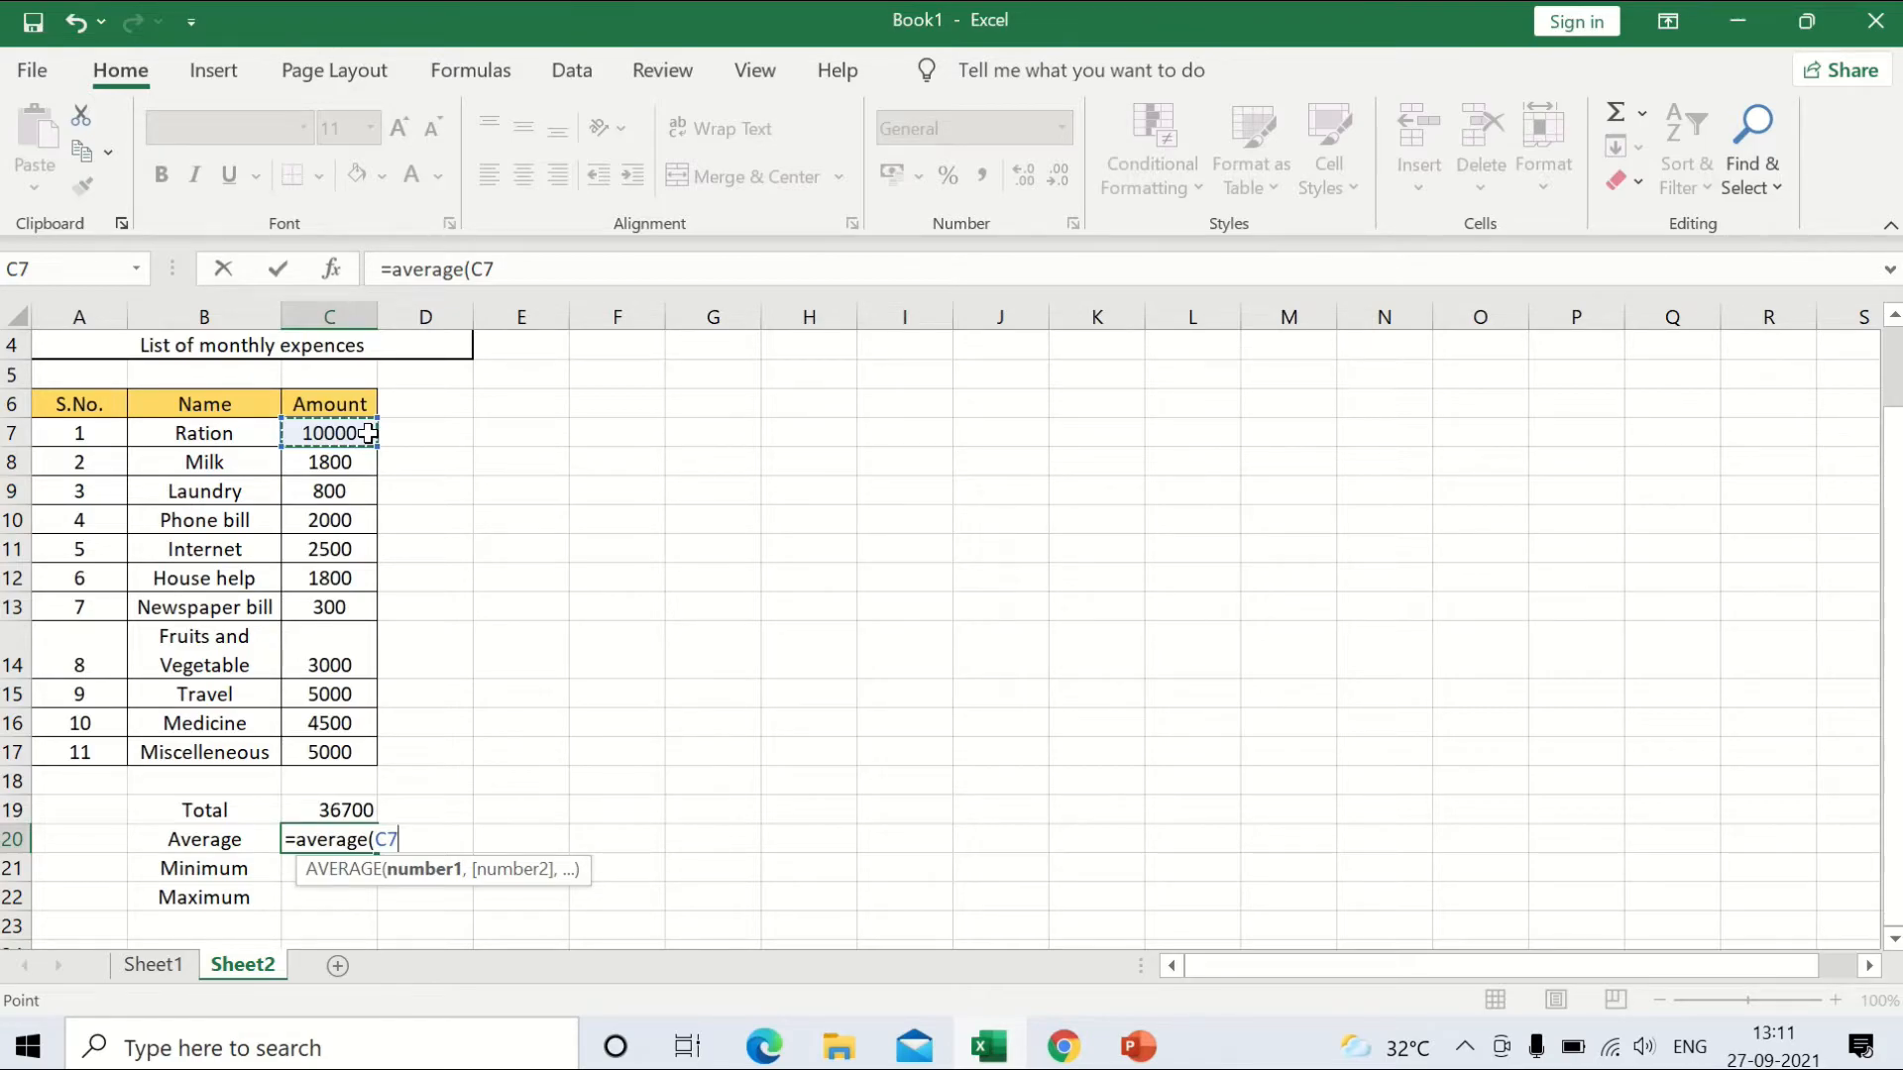
key(F8)
key(BackSpace)
key(BackSpace)
text(c17)
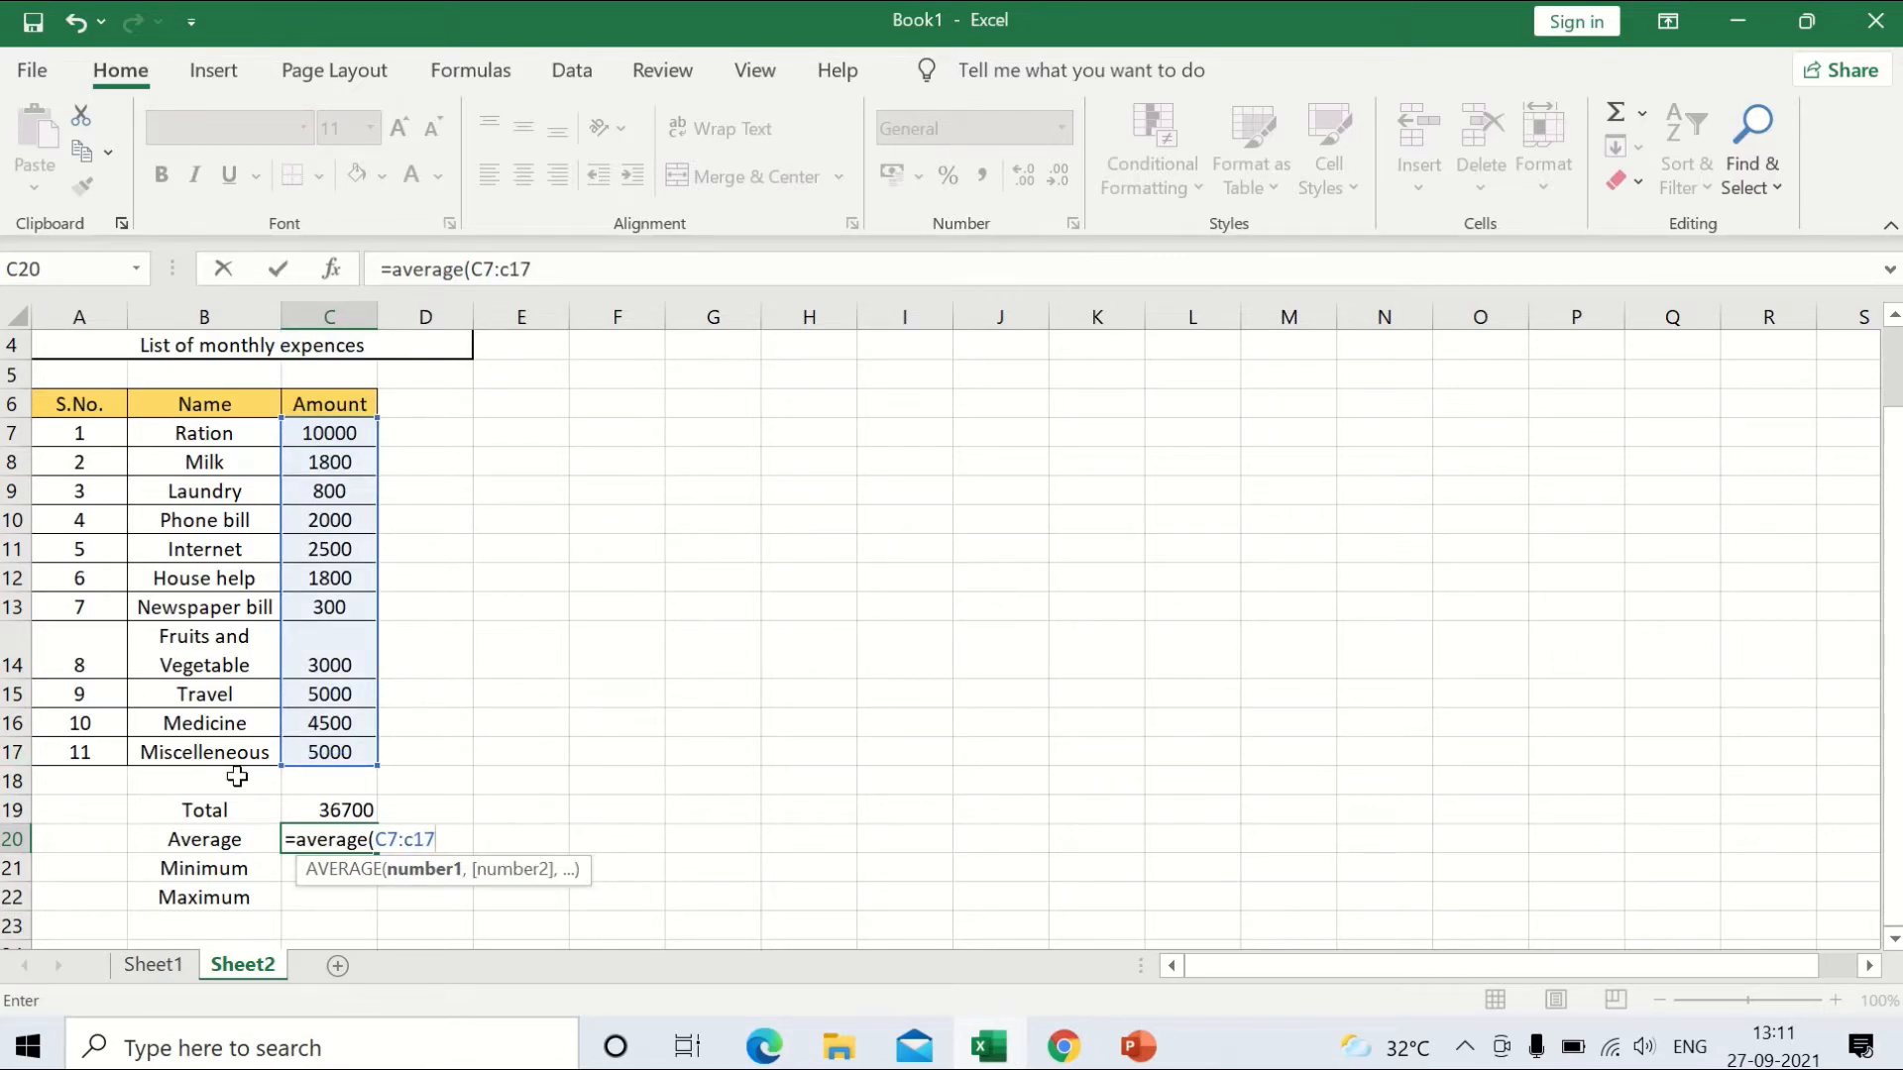
text())
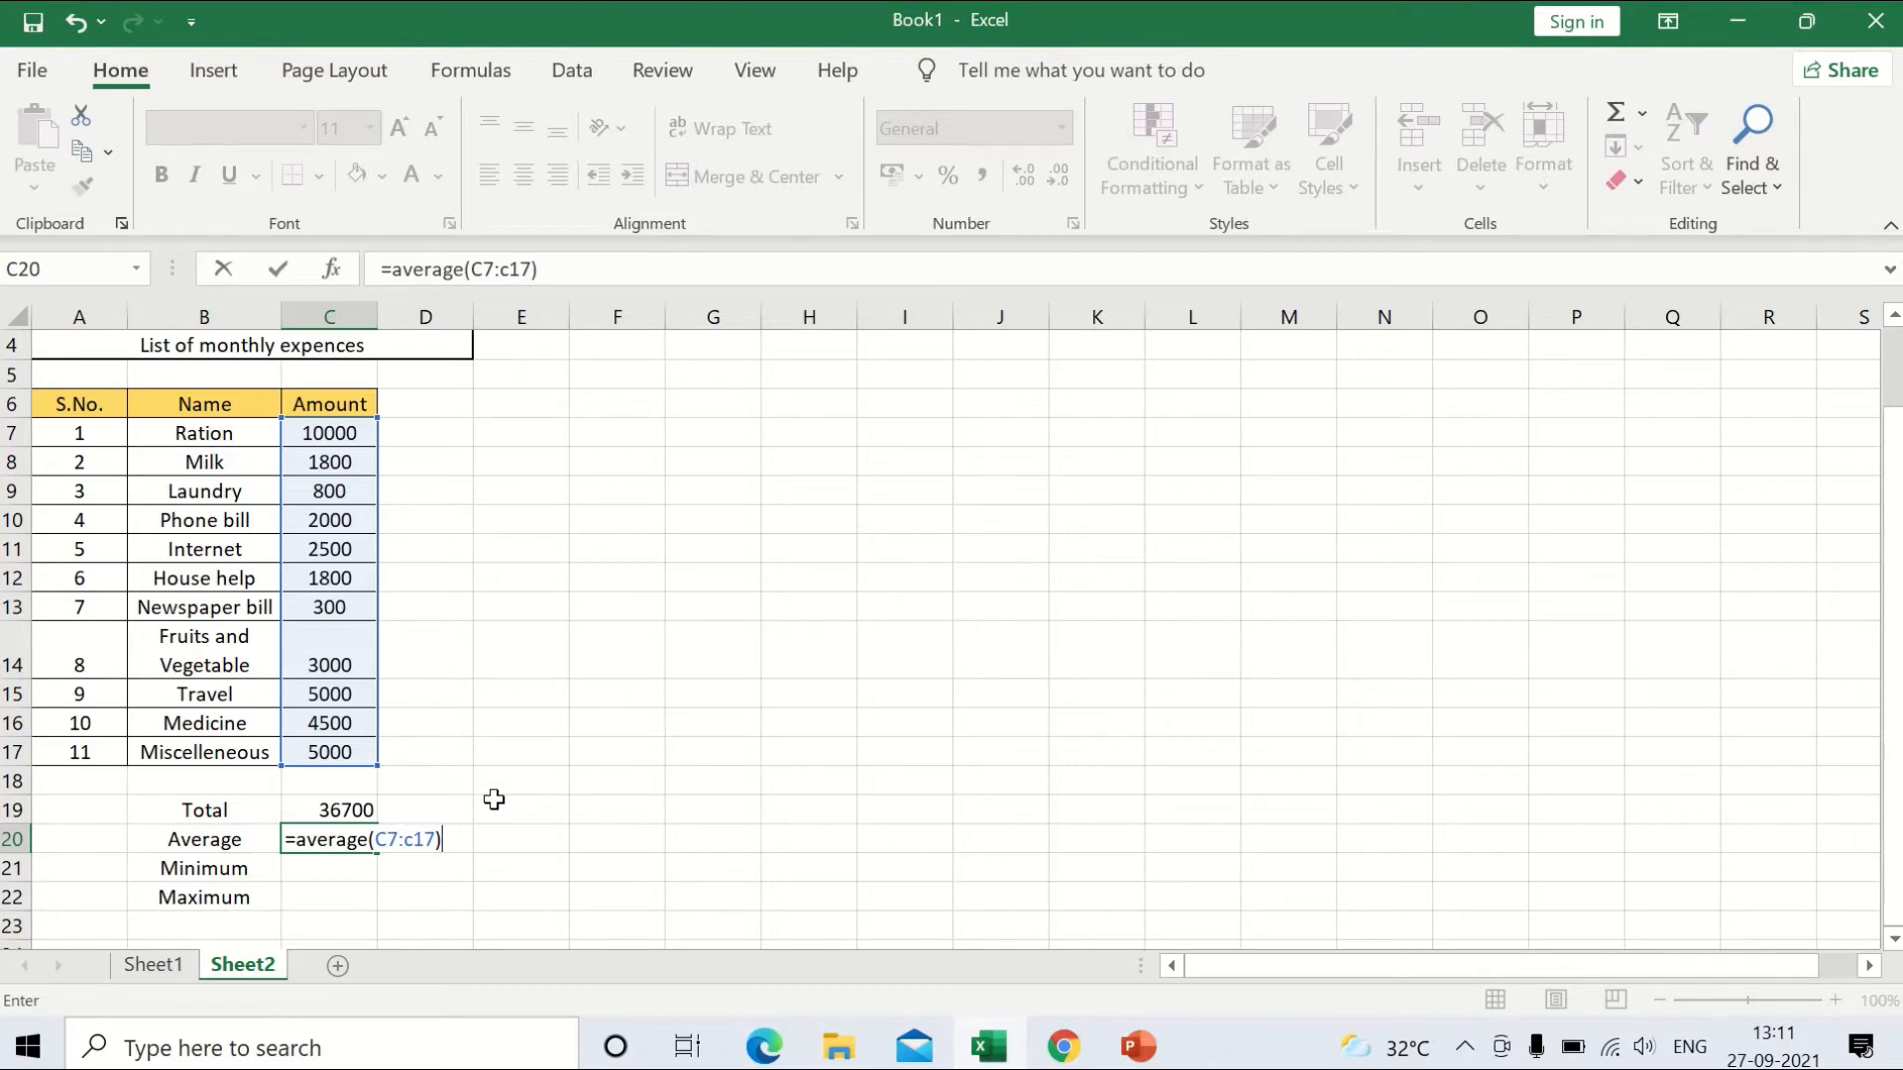
key(Return)
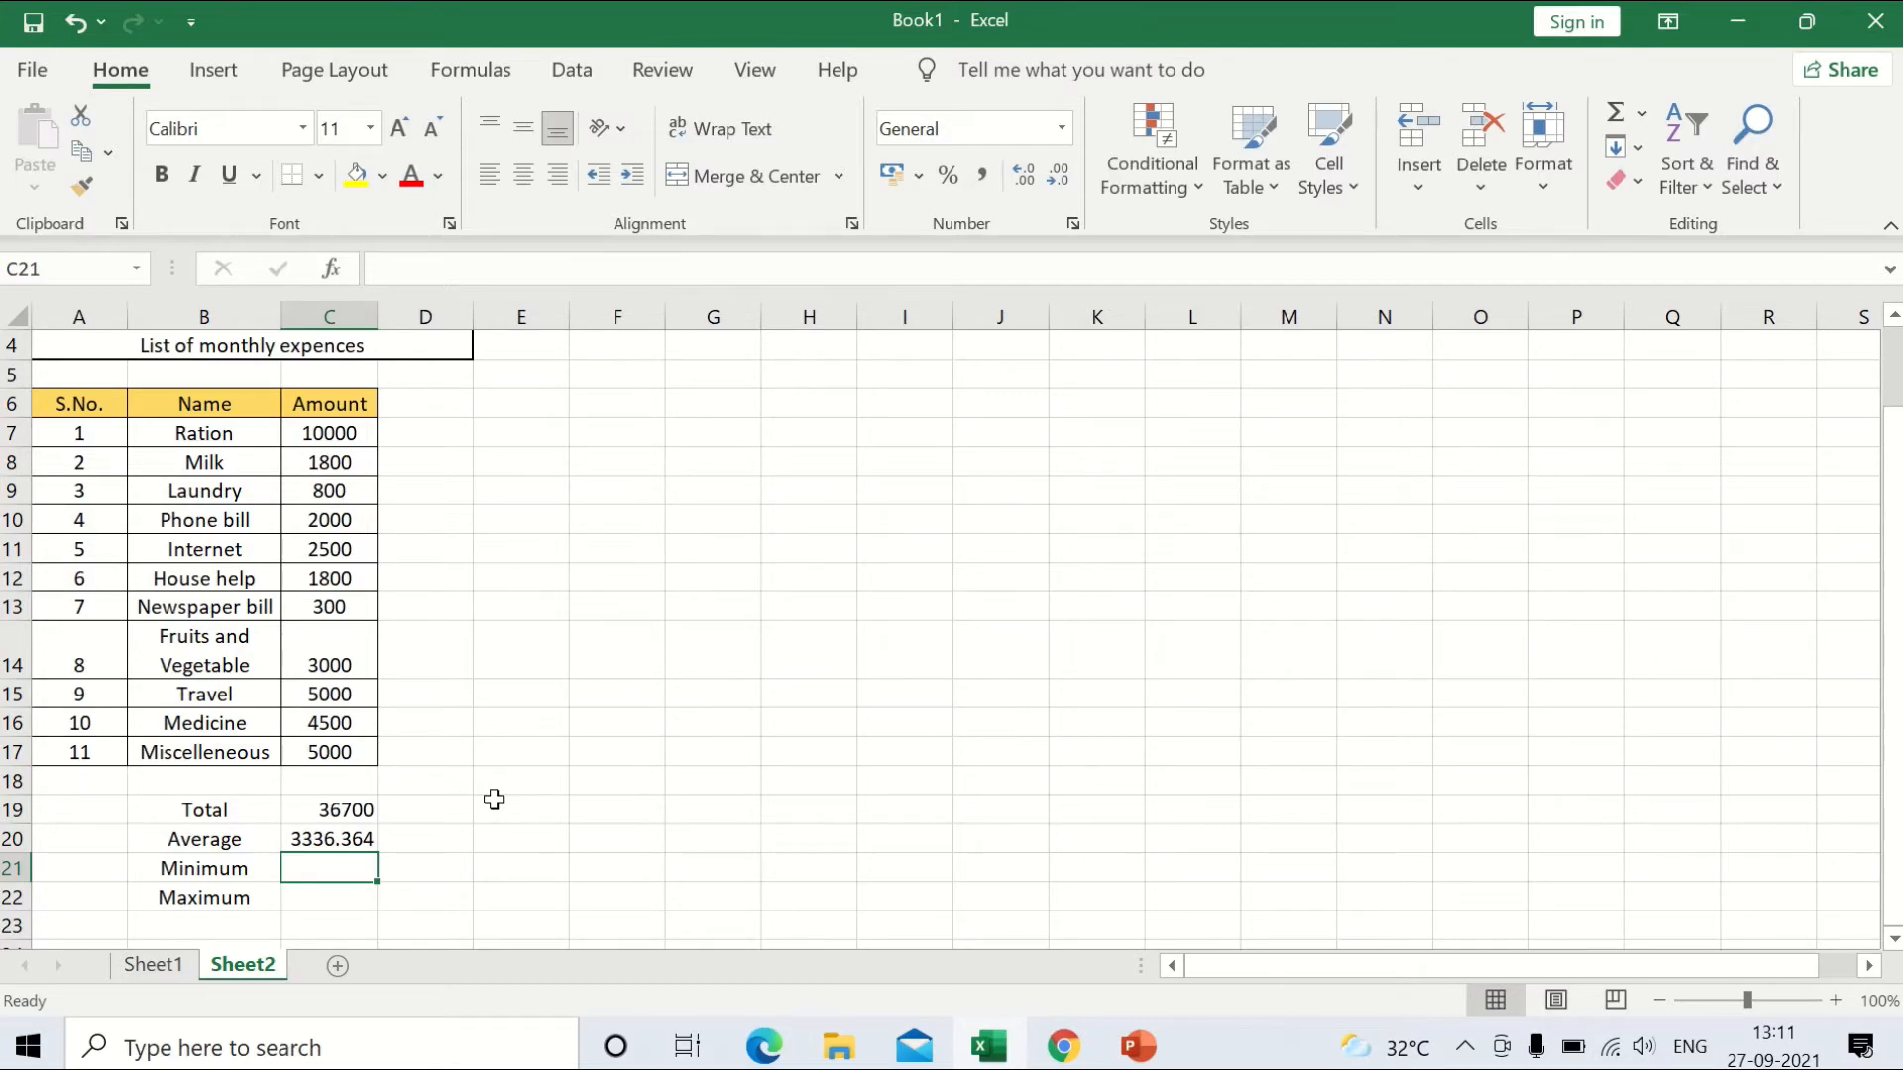
Find the smallest expense in C21 with a MIN formula over C7:C17
text(=)
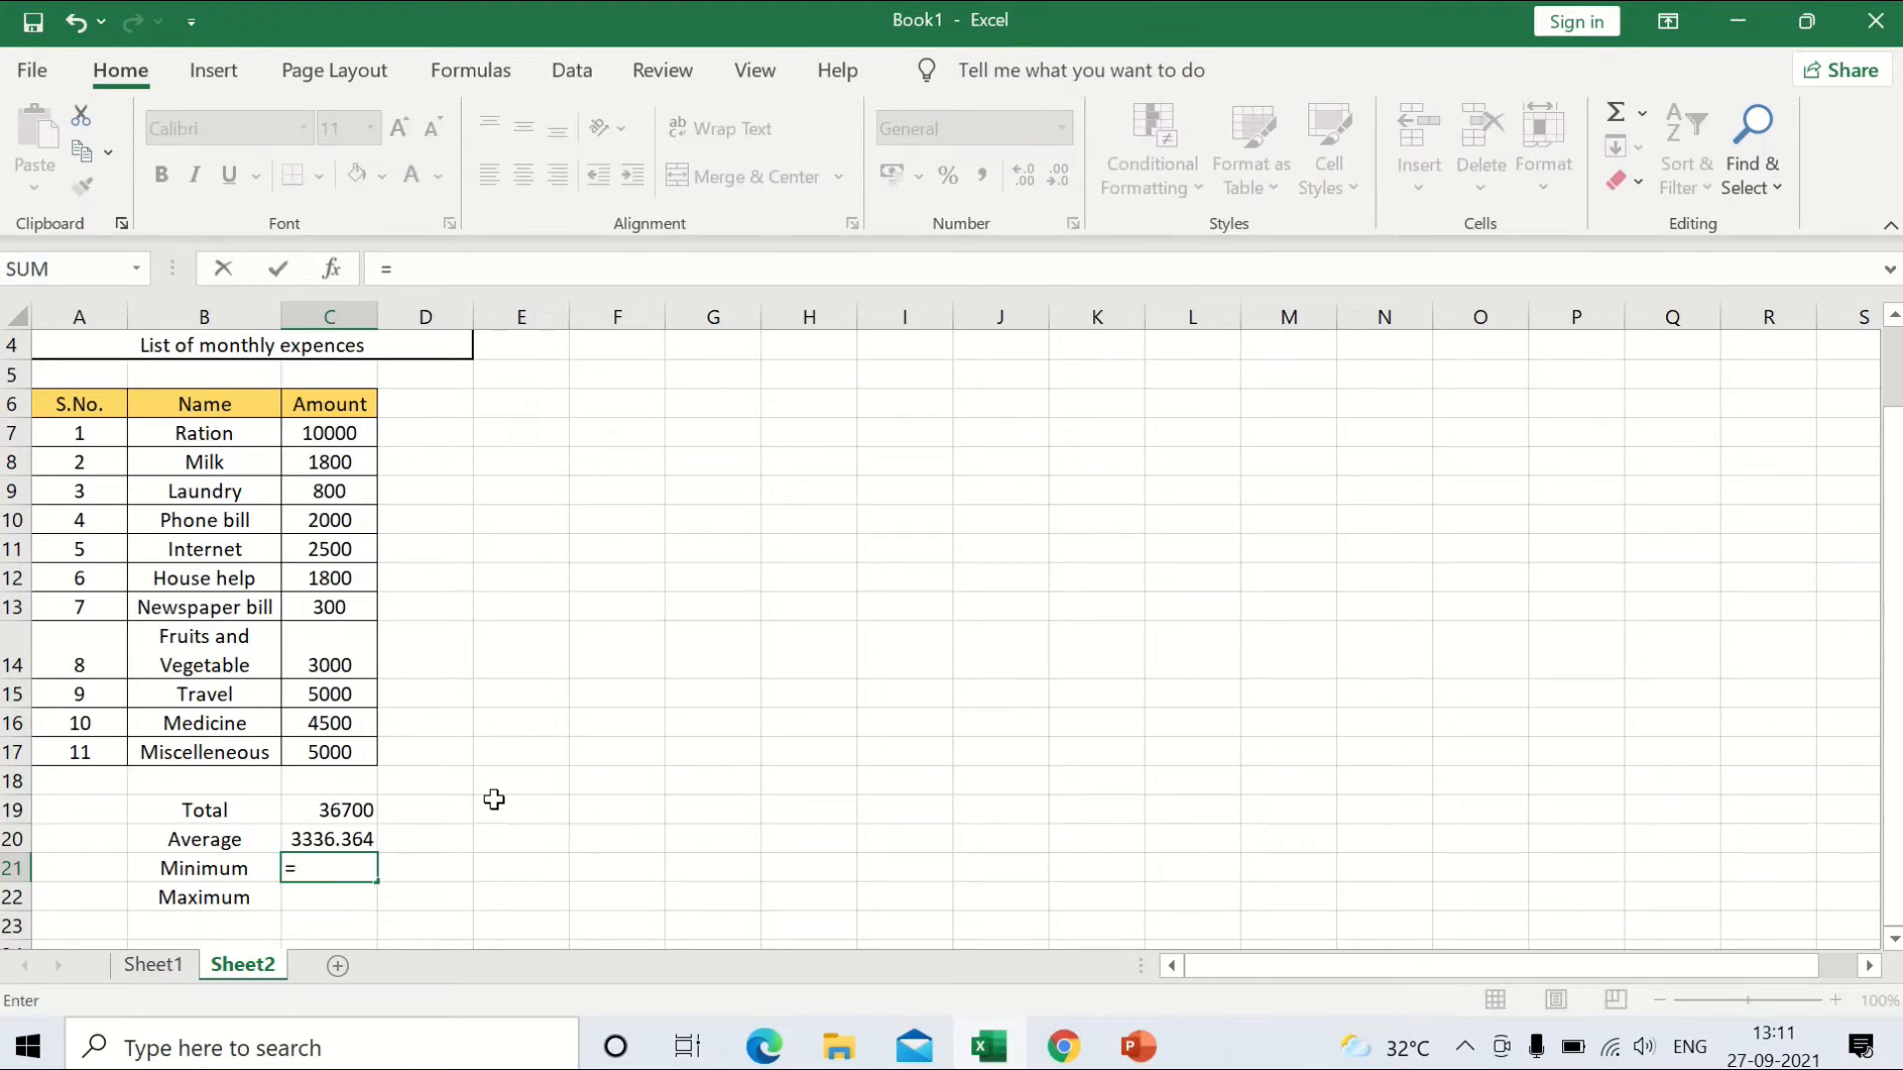
text(min)
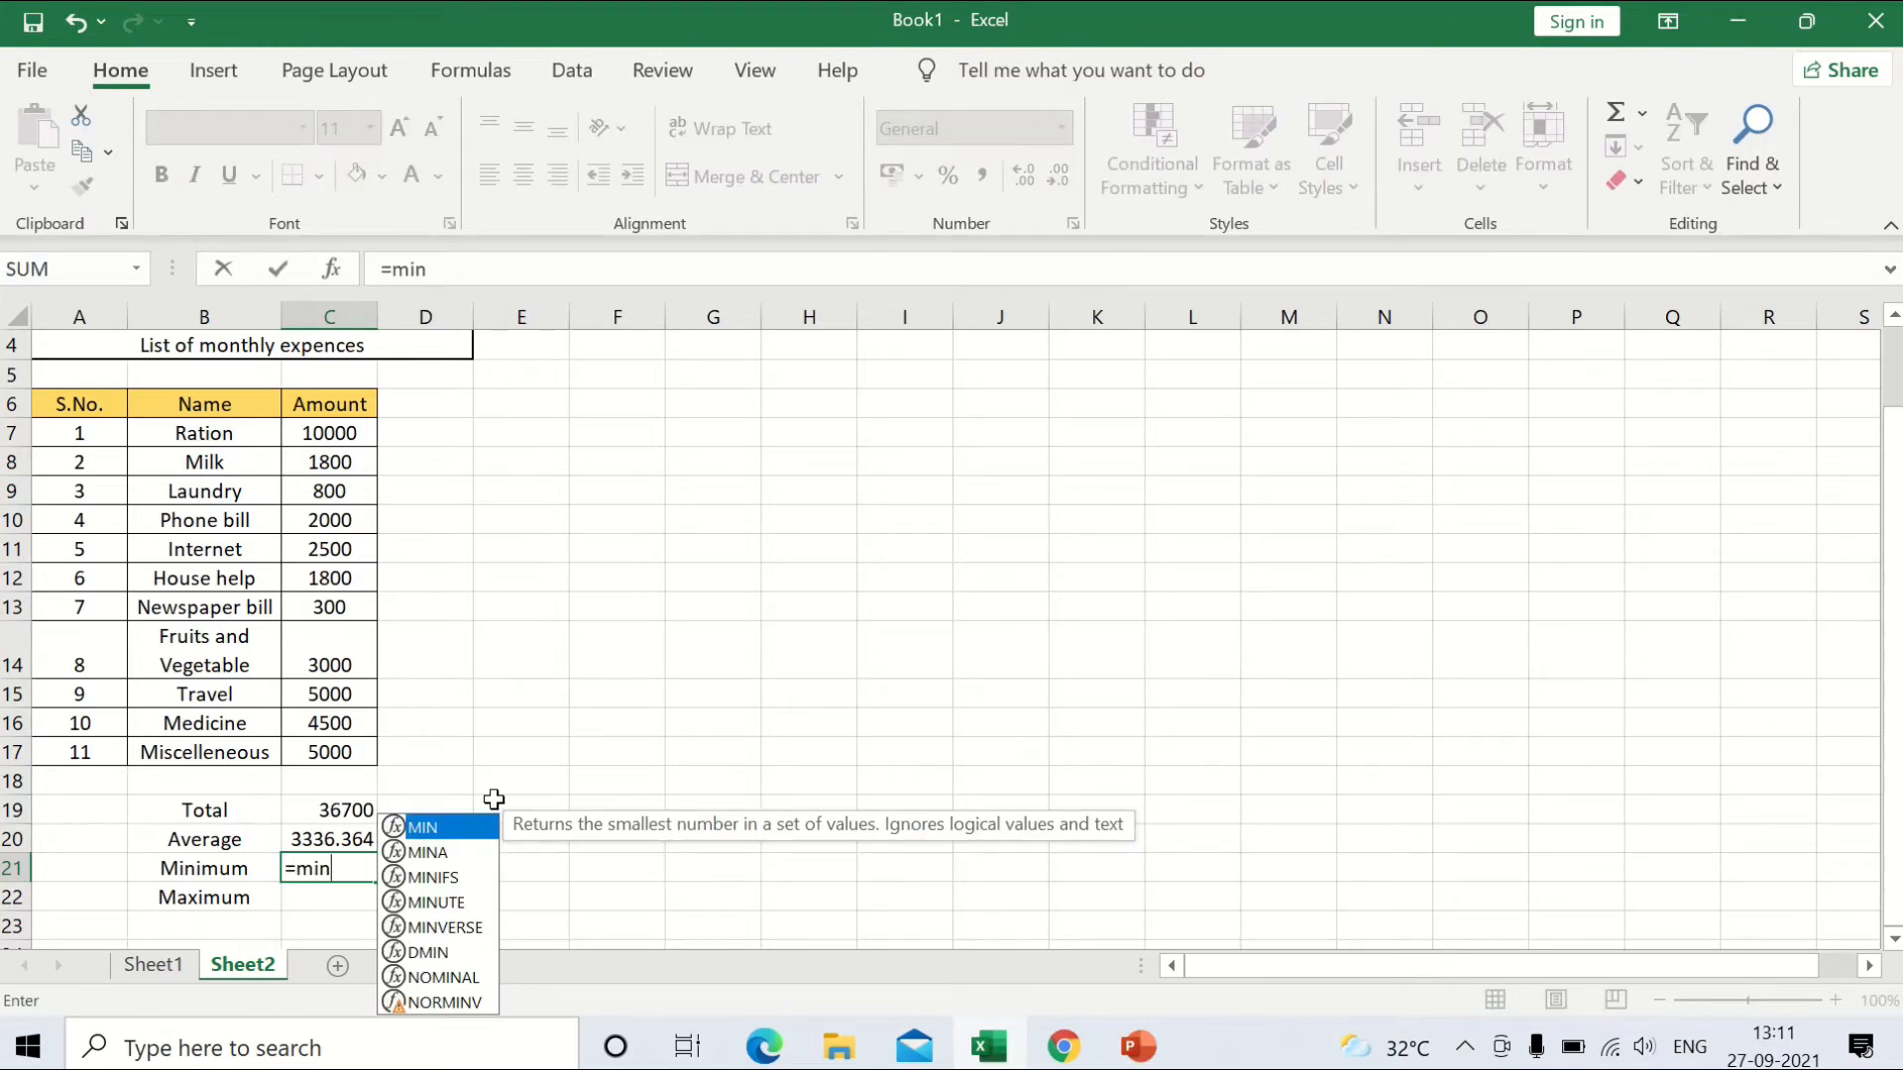
text(()
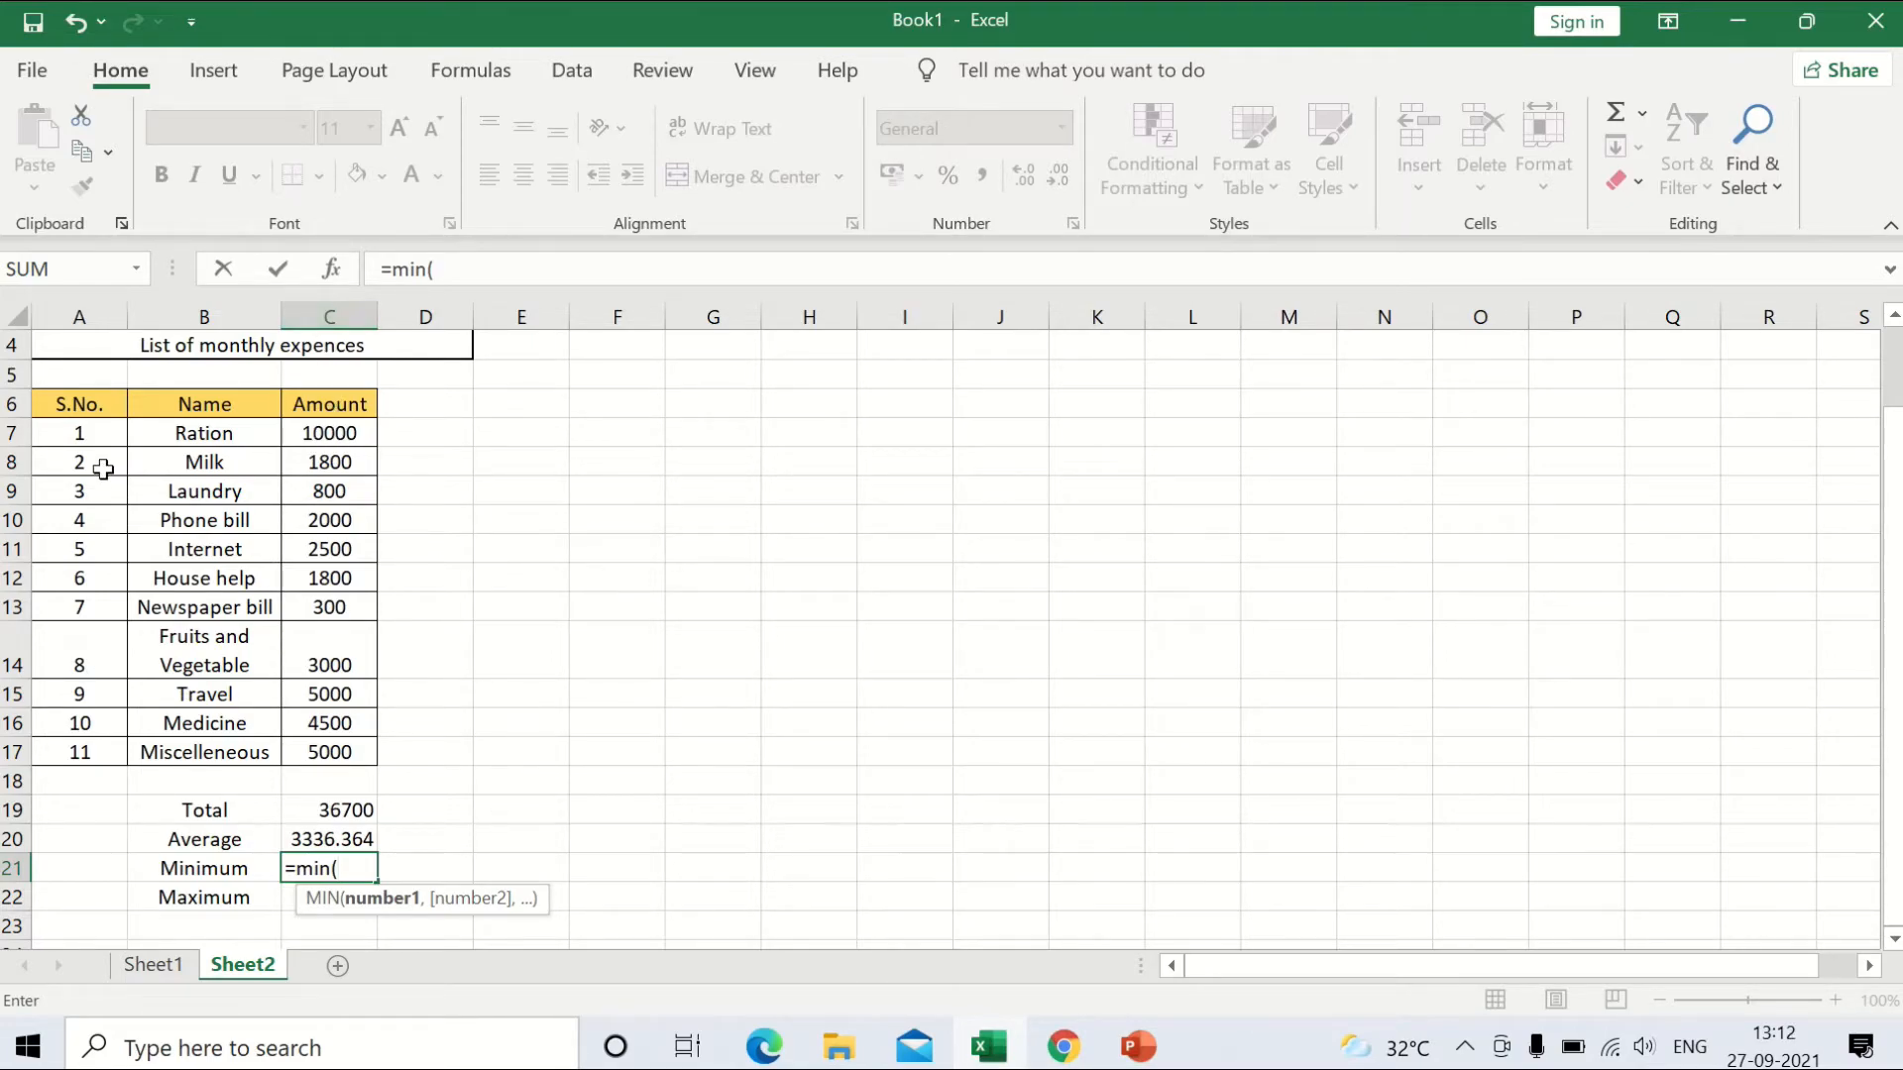
text(c7)
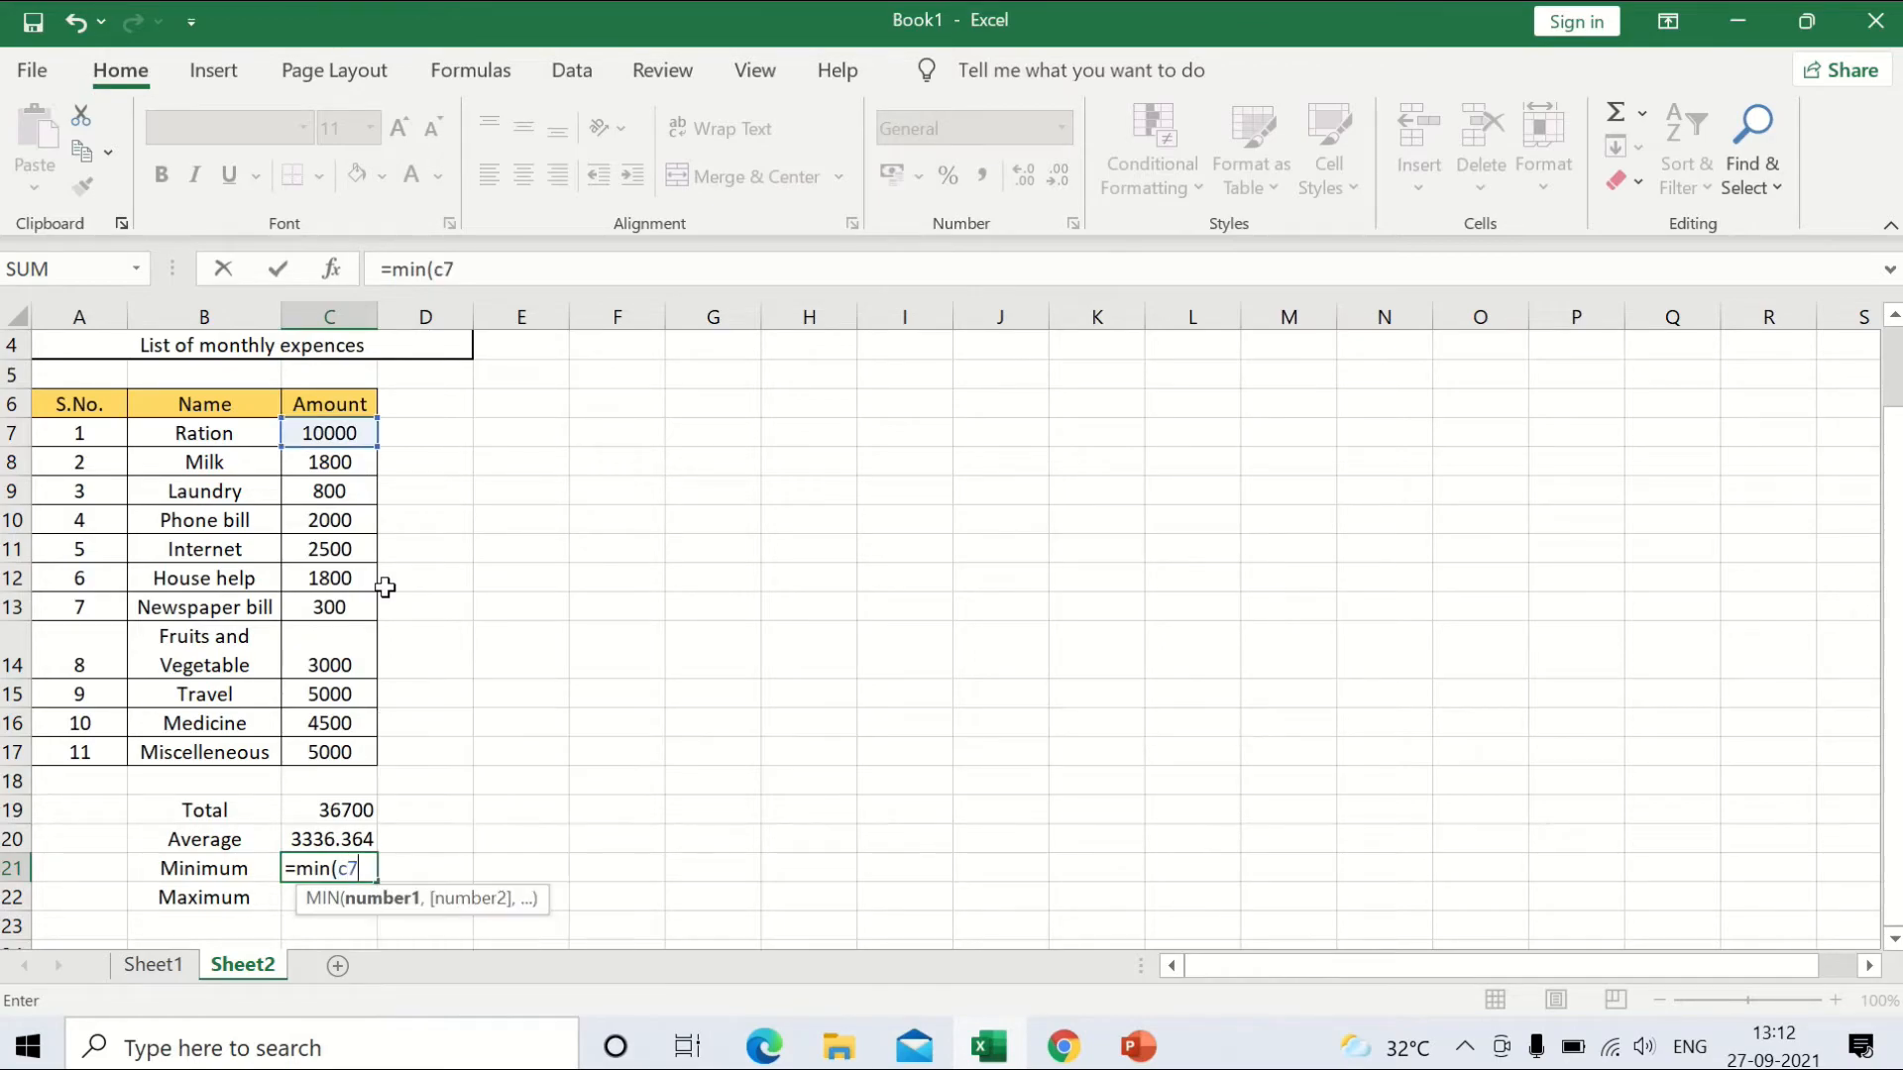
text(:c17)
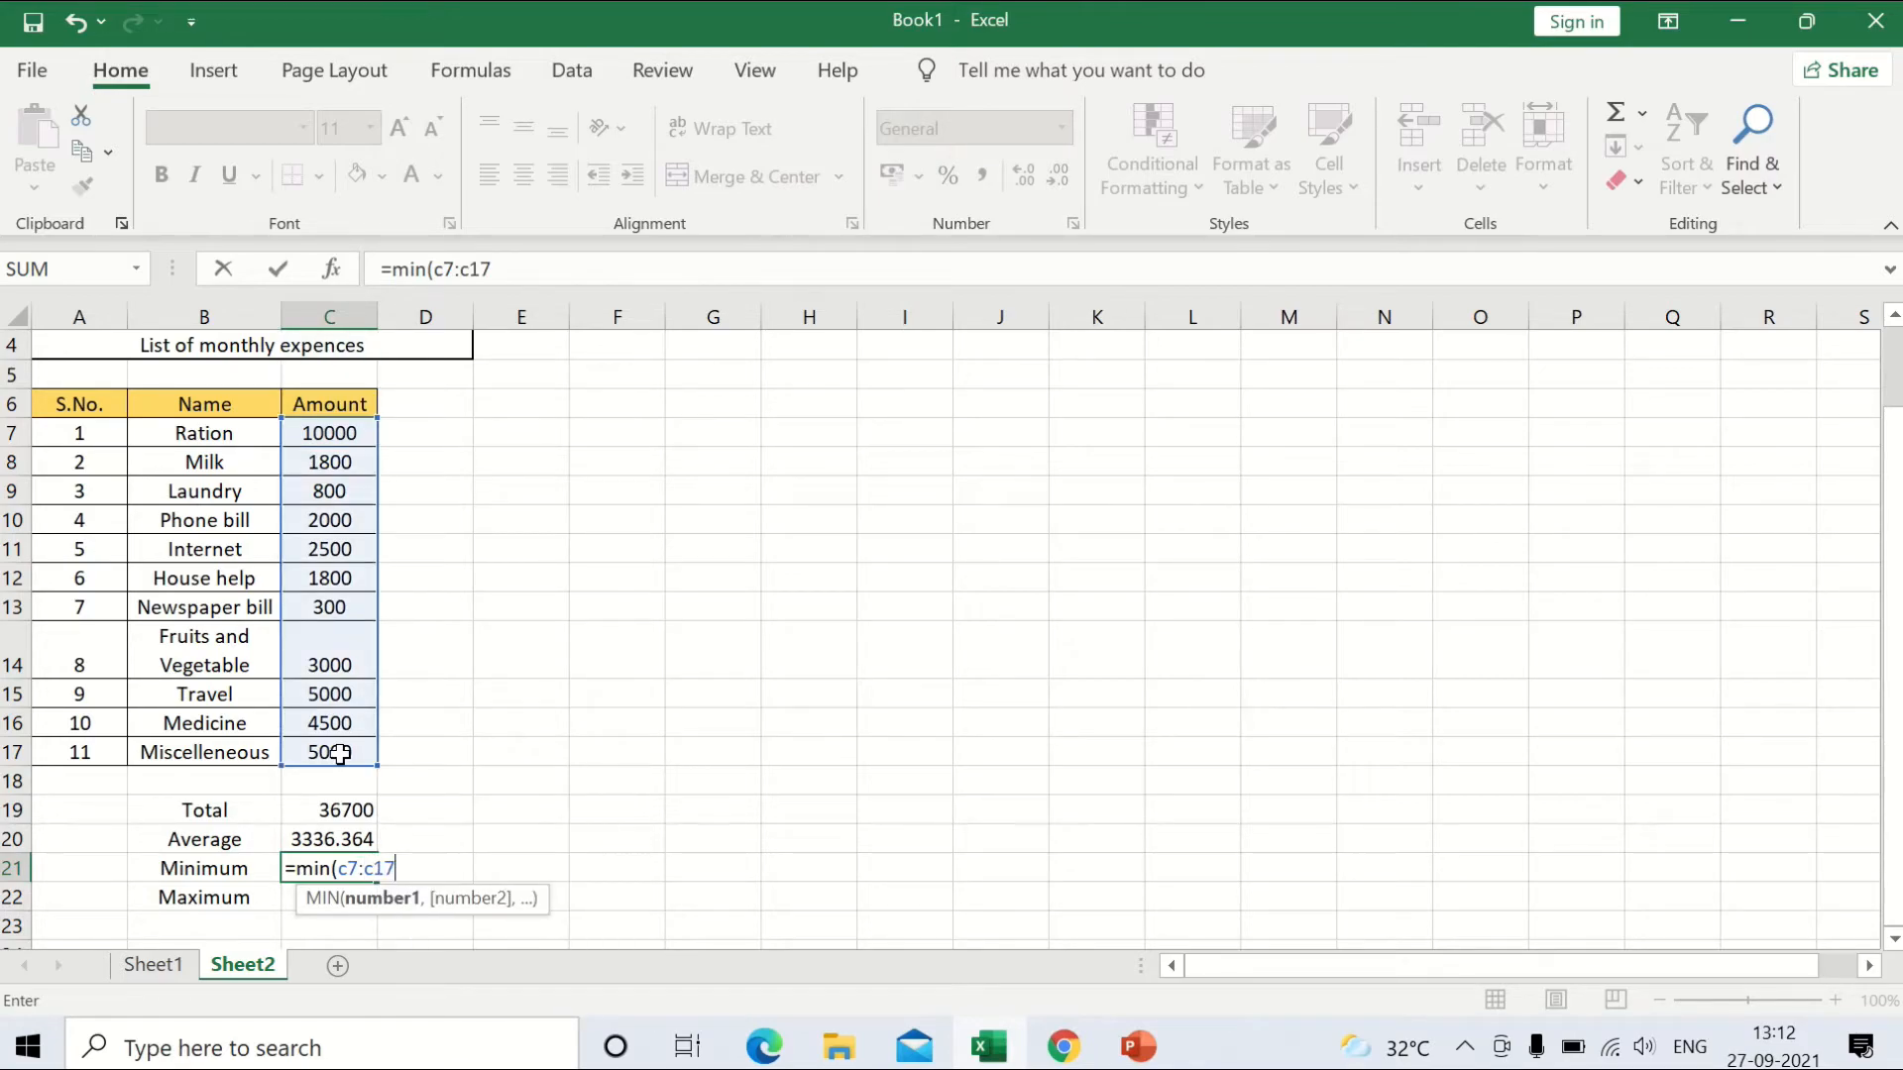
text())
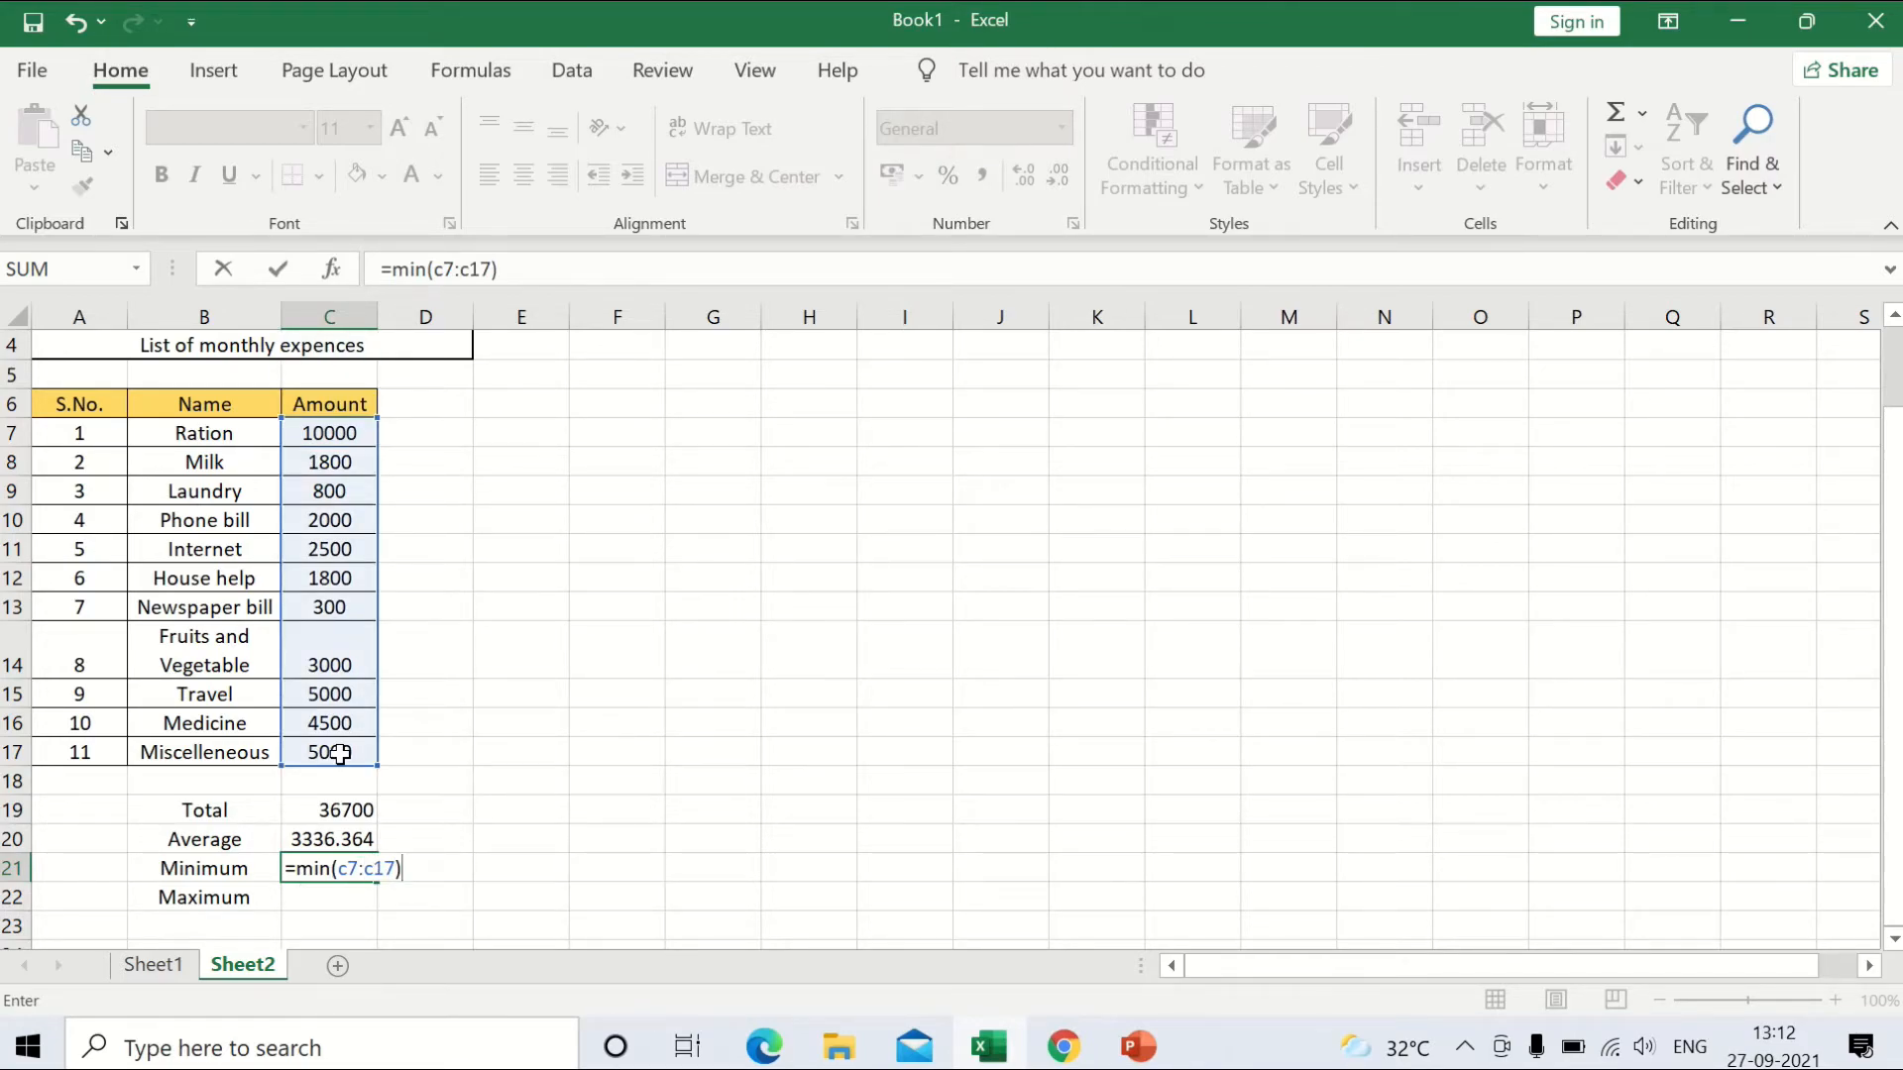
key(Return)
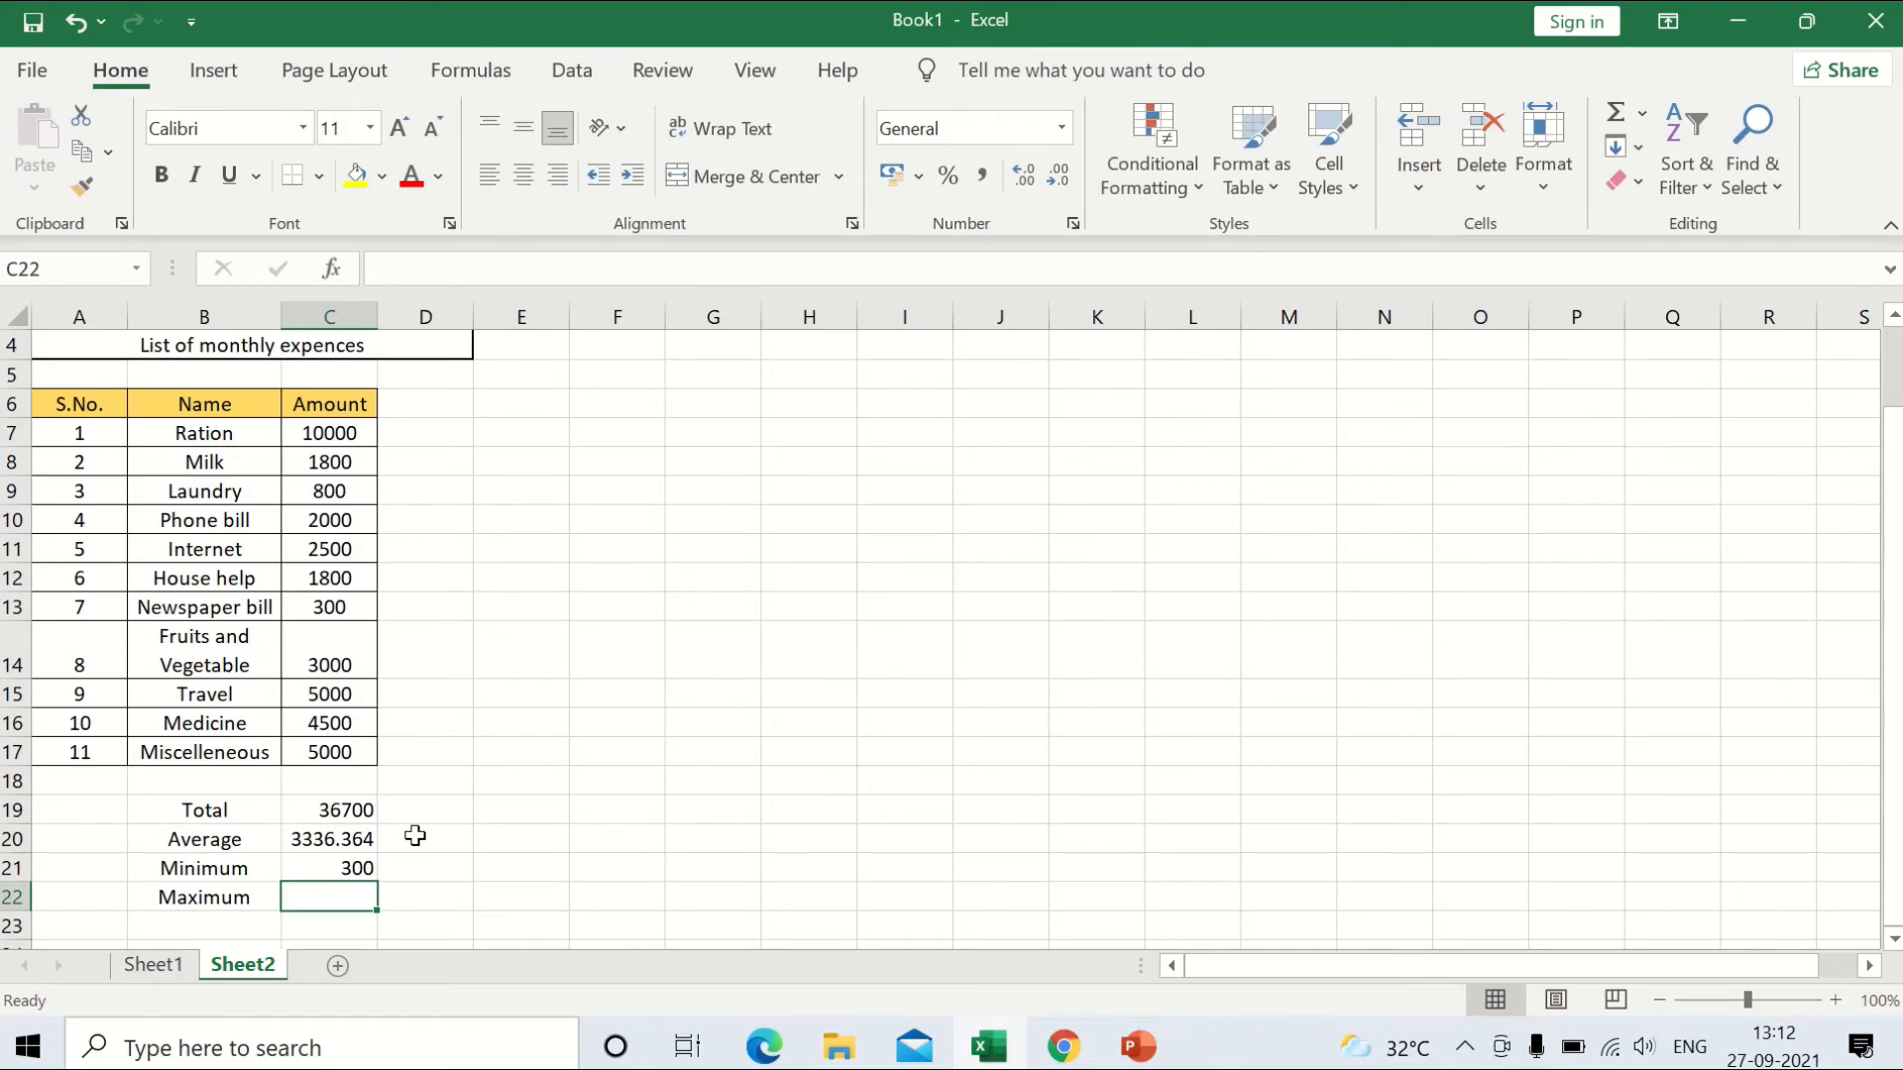
Find the largest expense in C22 with a MAX formula over C7:C17
text(=max)
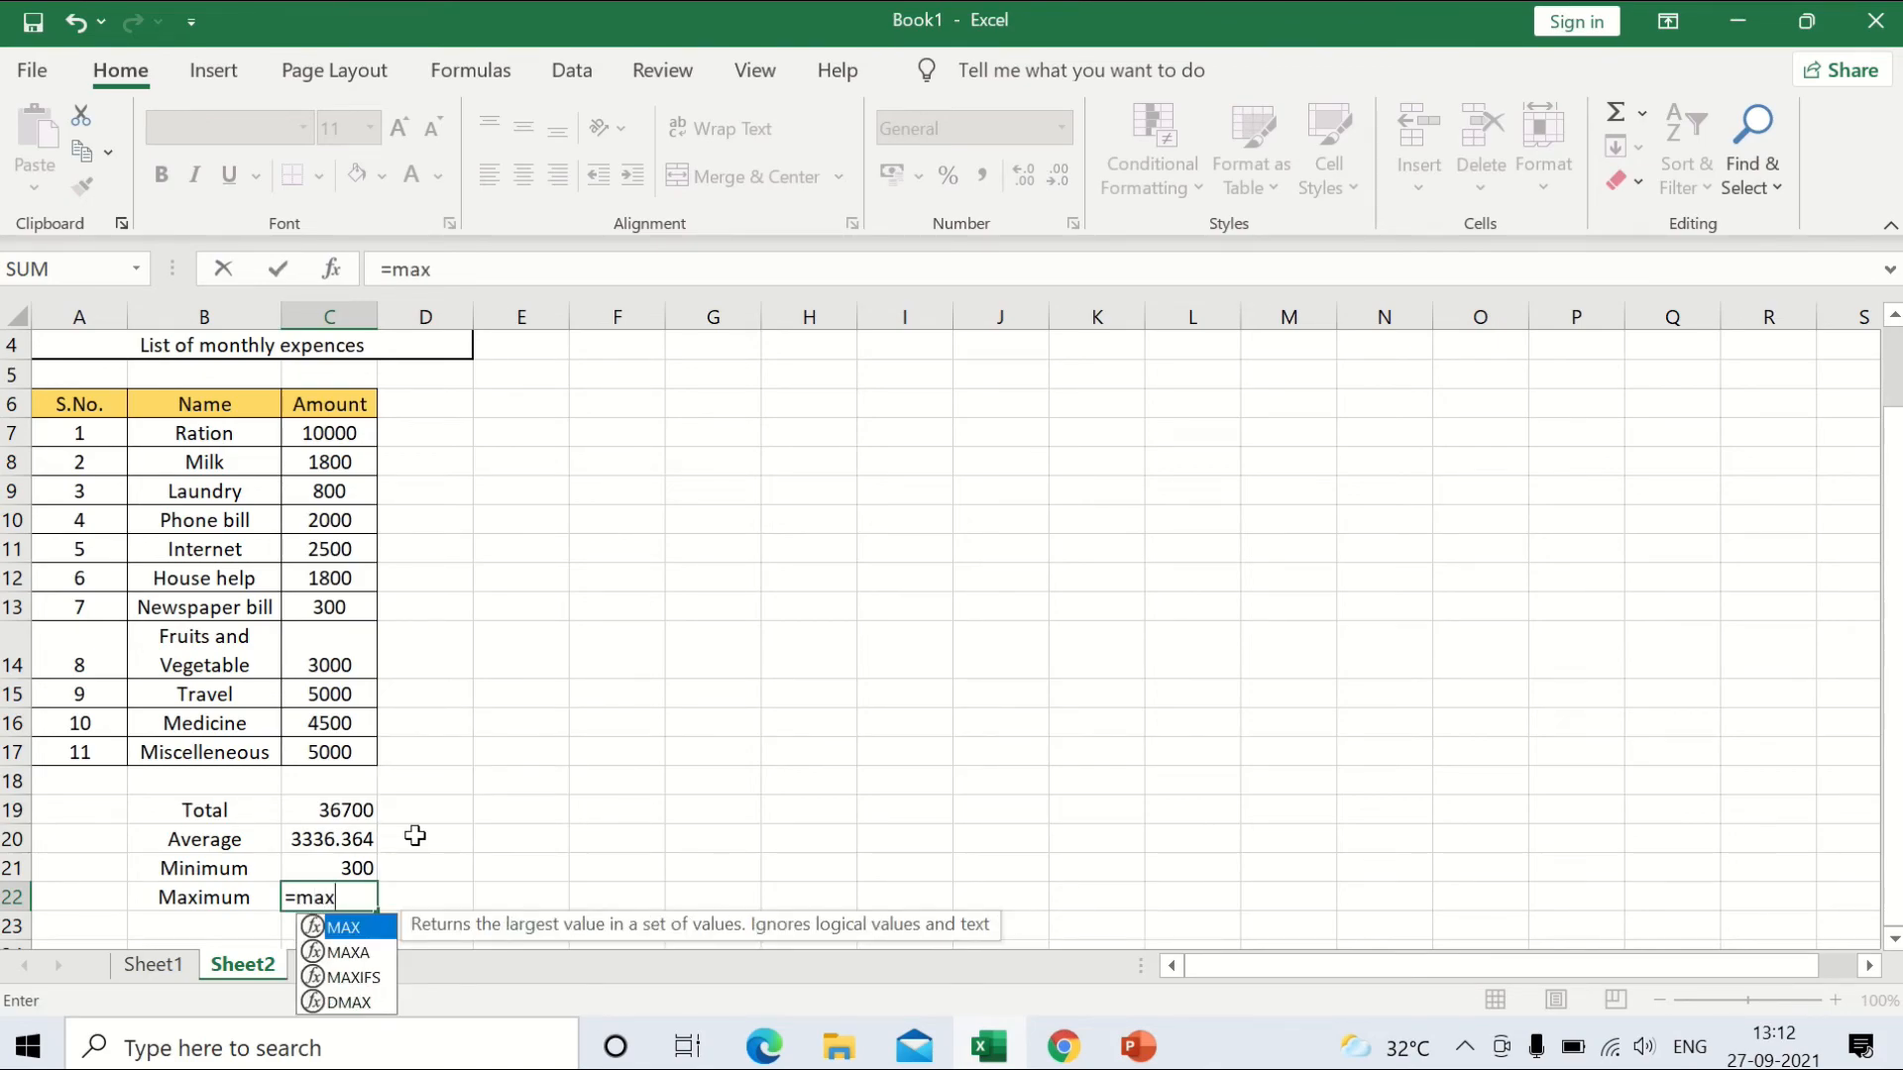
text(()
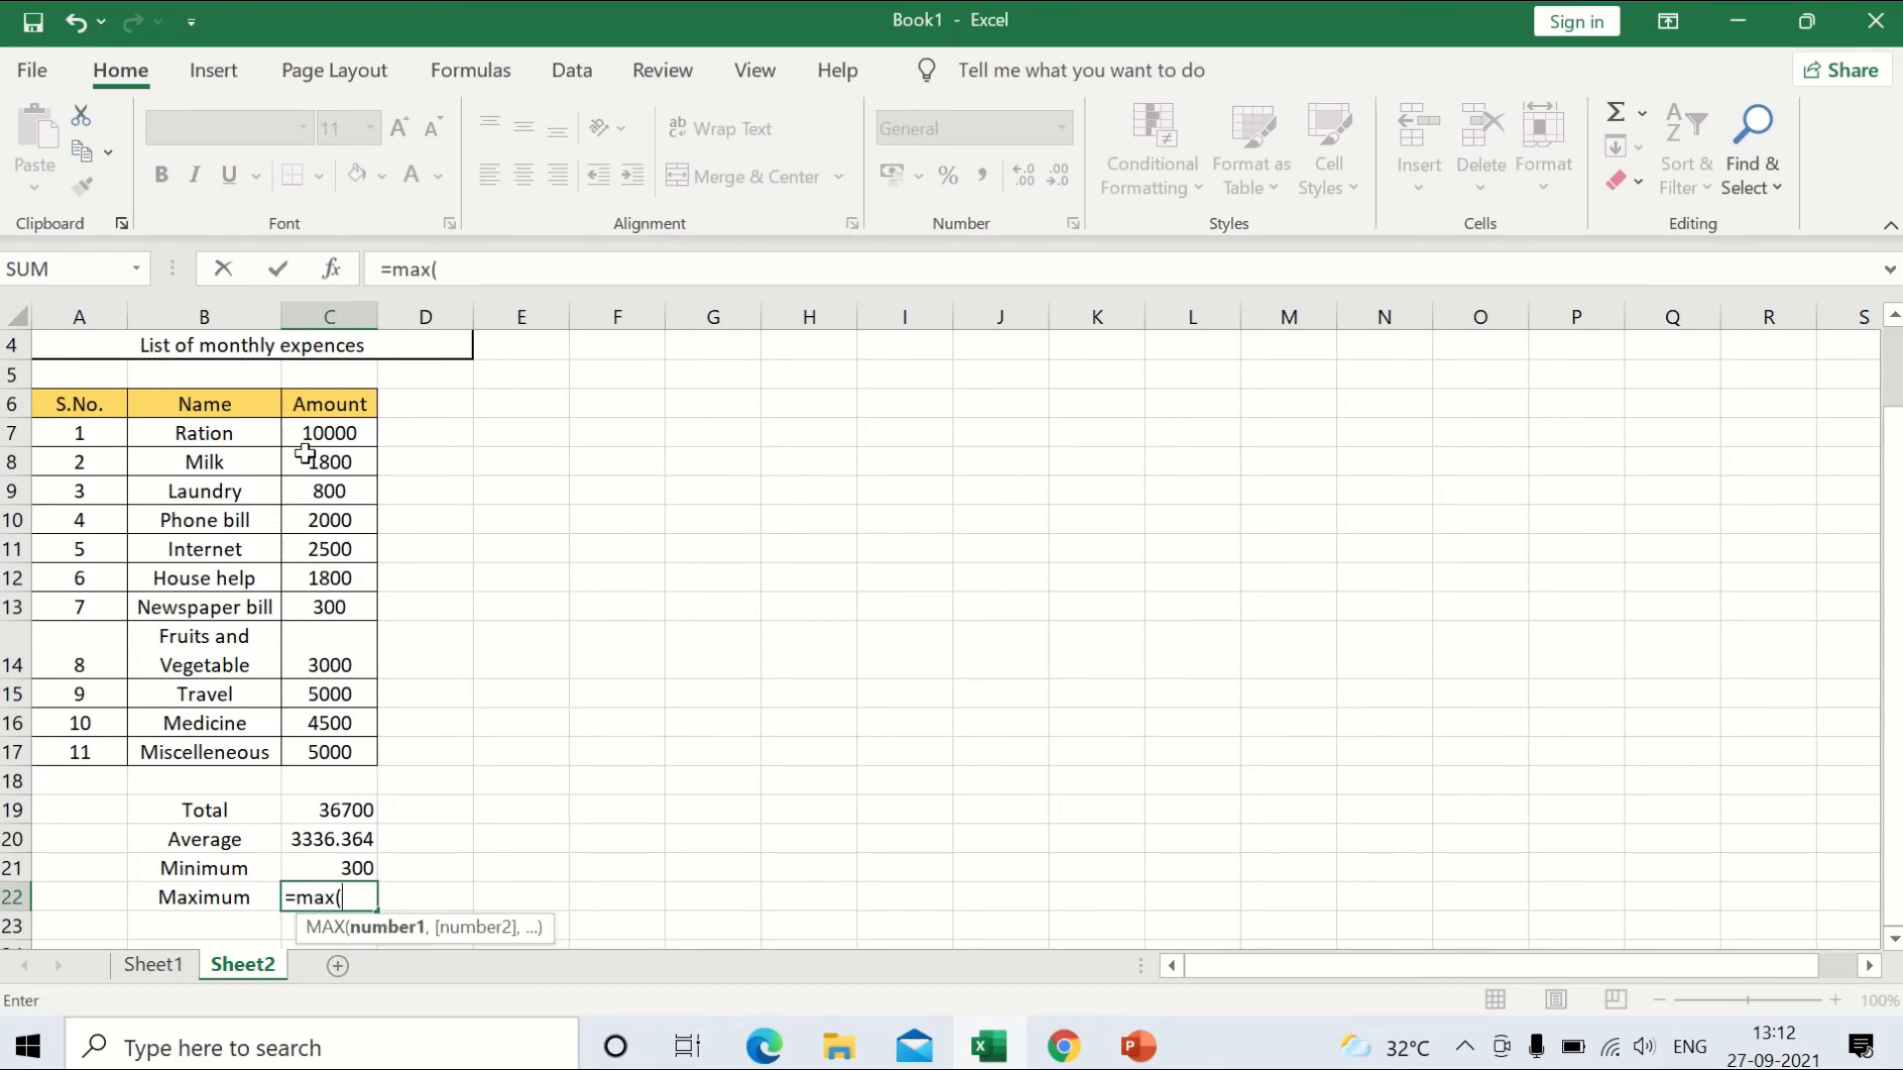
drag(317, 428, 300, 750)
text())
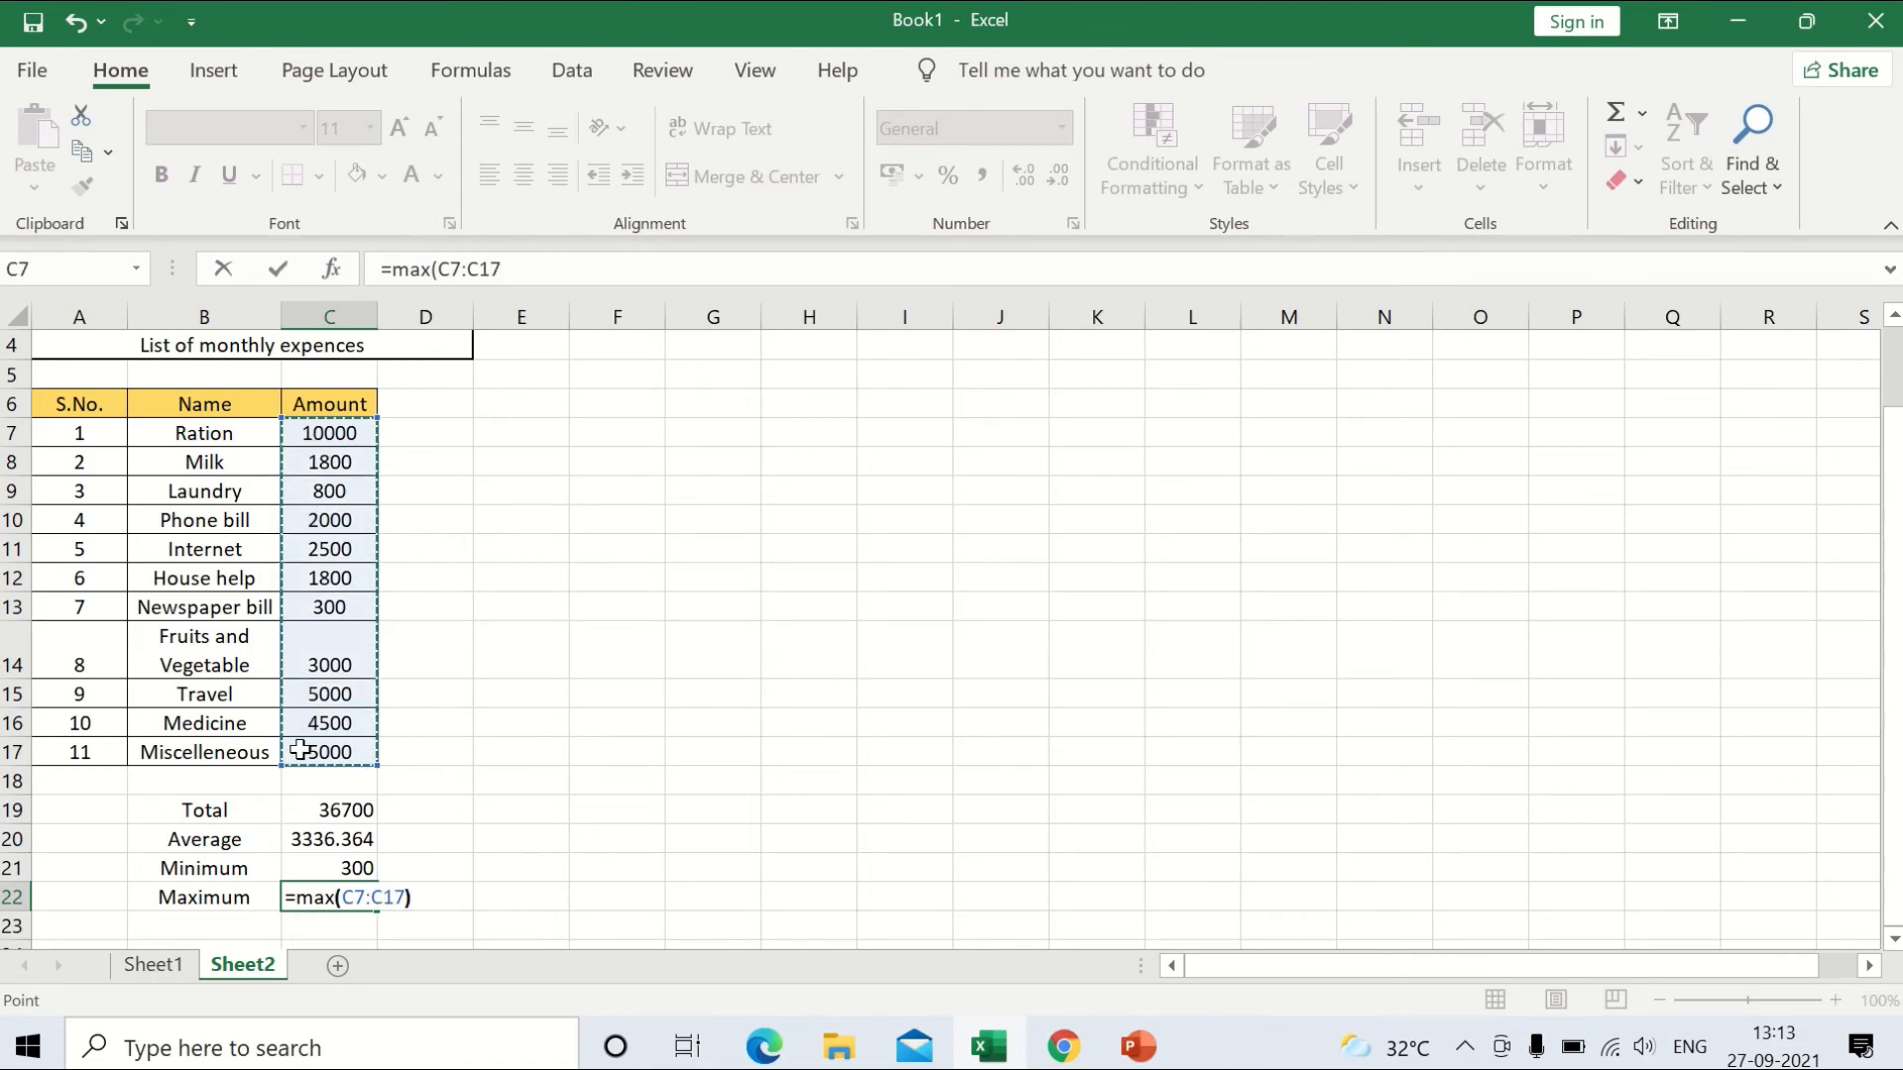
key(Return)
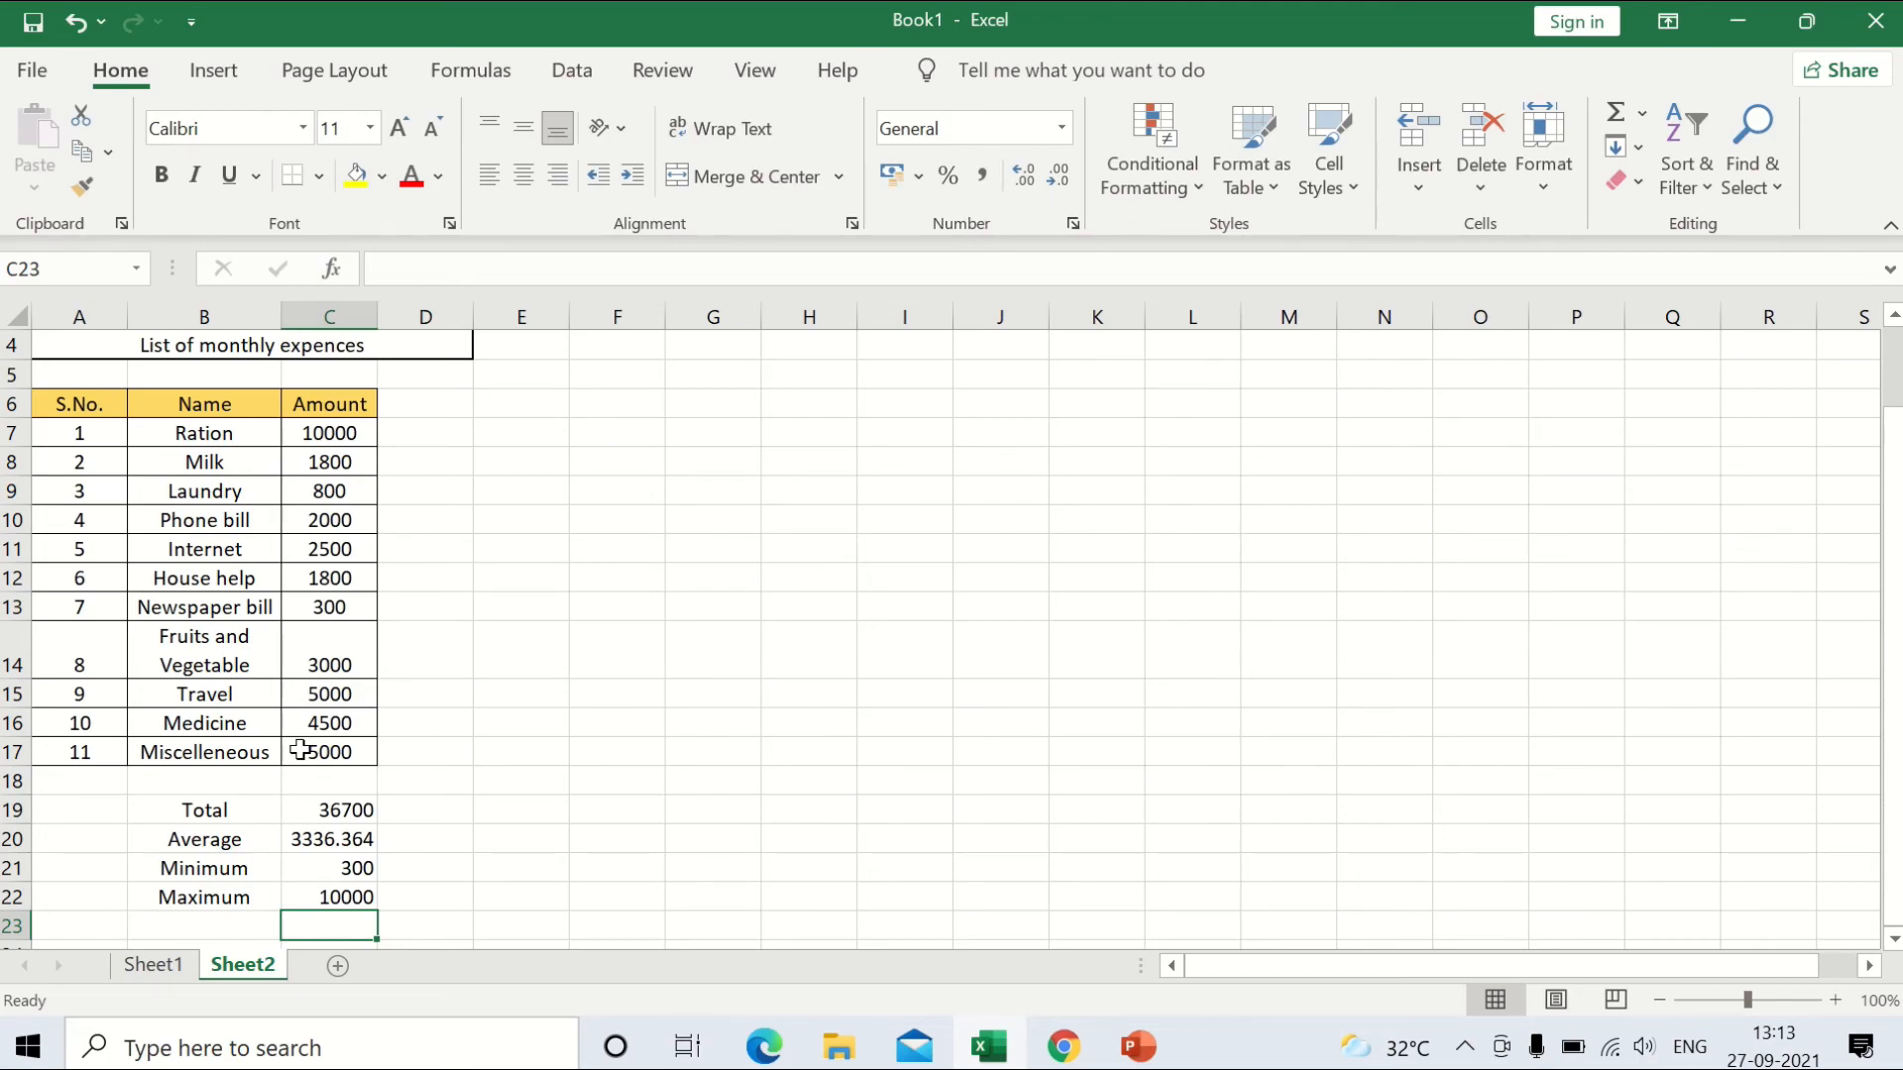
Check the Maximum cell against the Ration amount in C7 and switch to the PowerPoint slide show
click(363, 895)
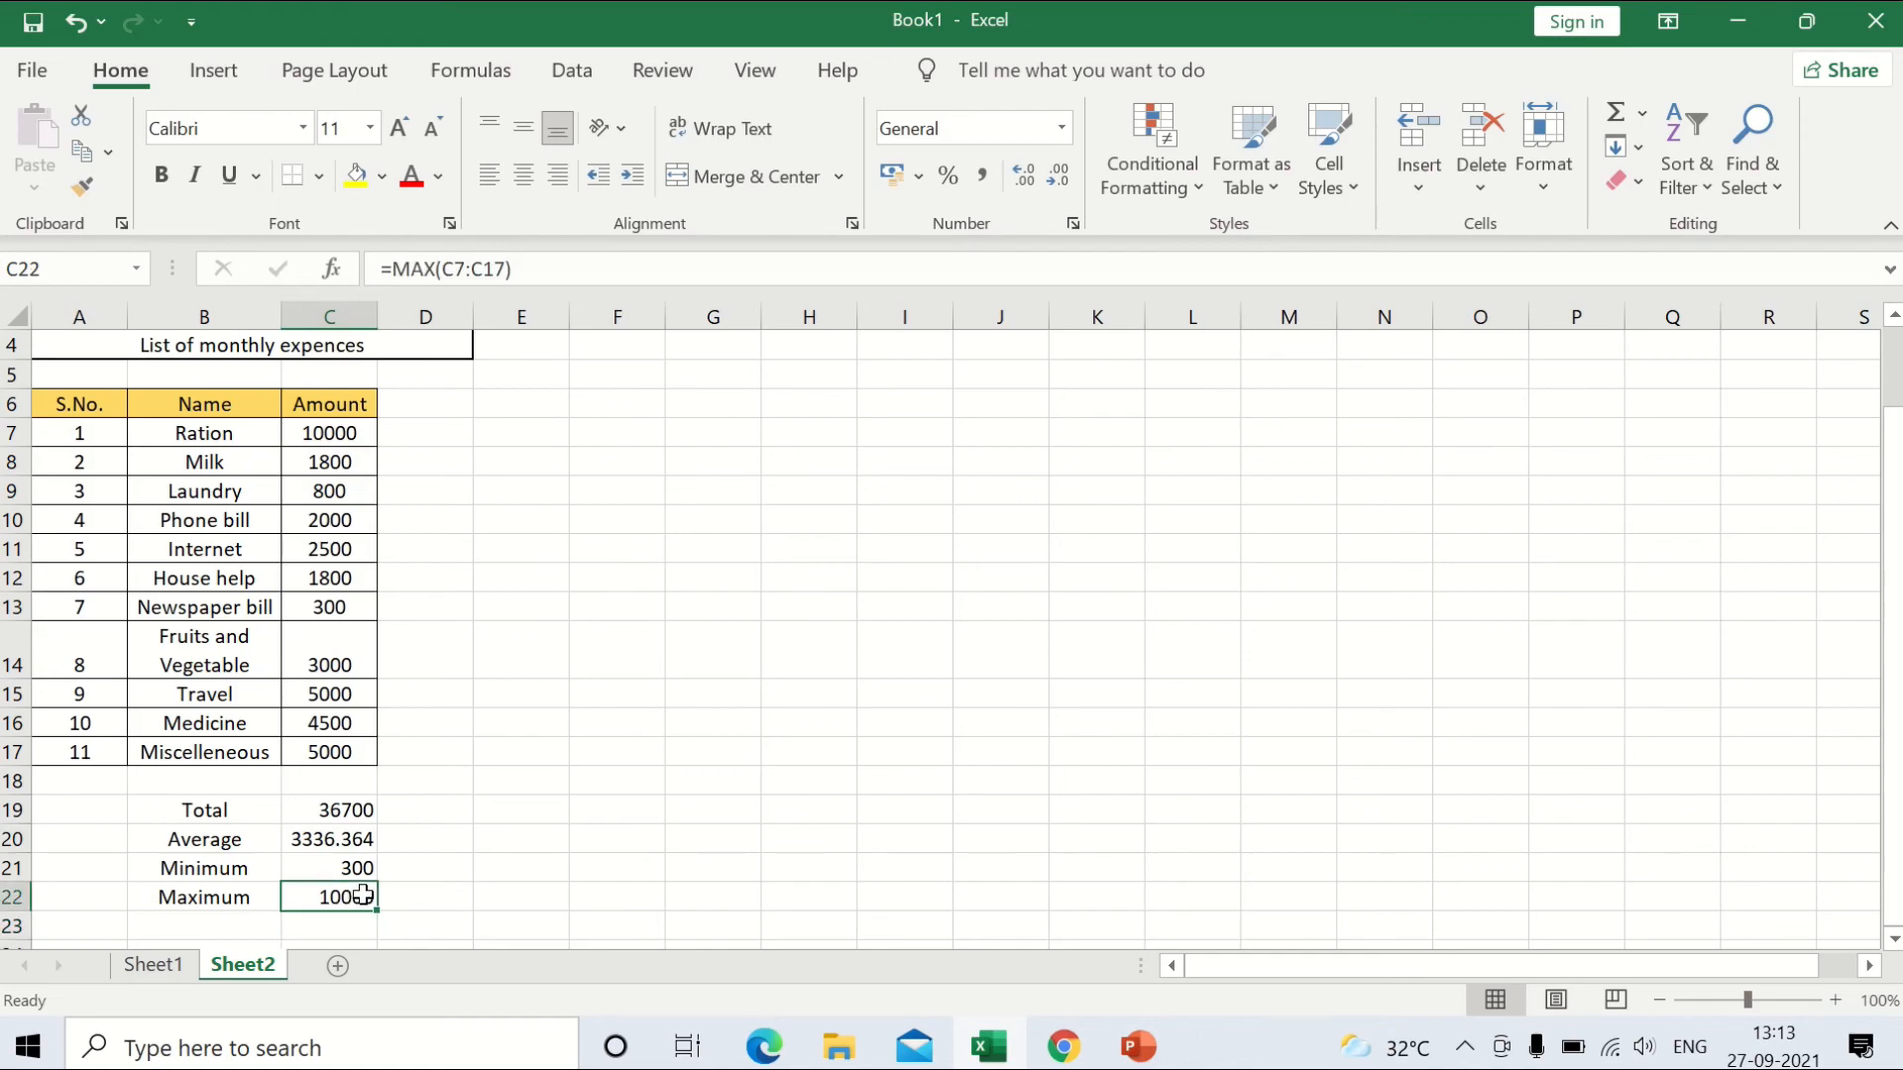
click(360, 433)
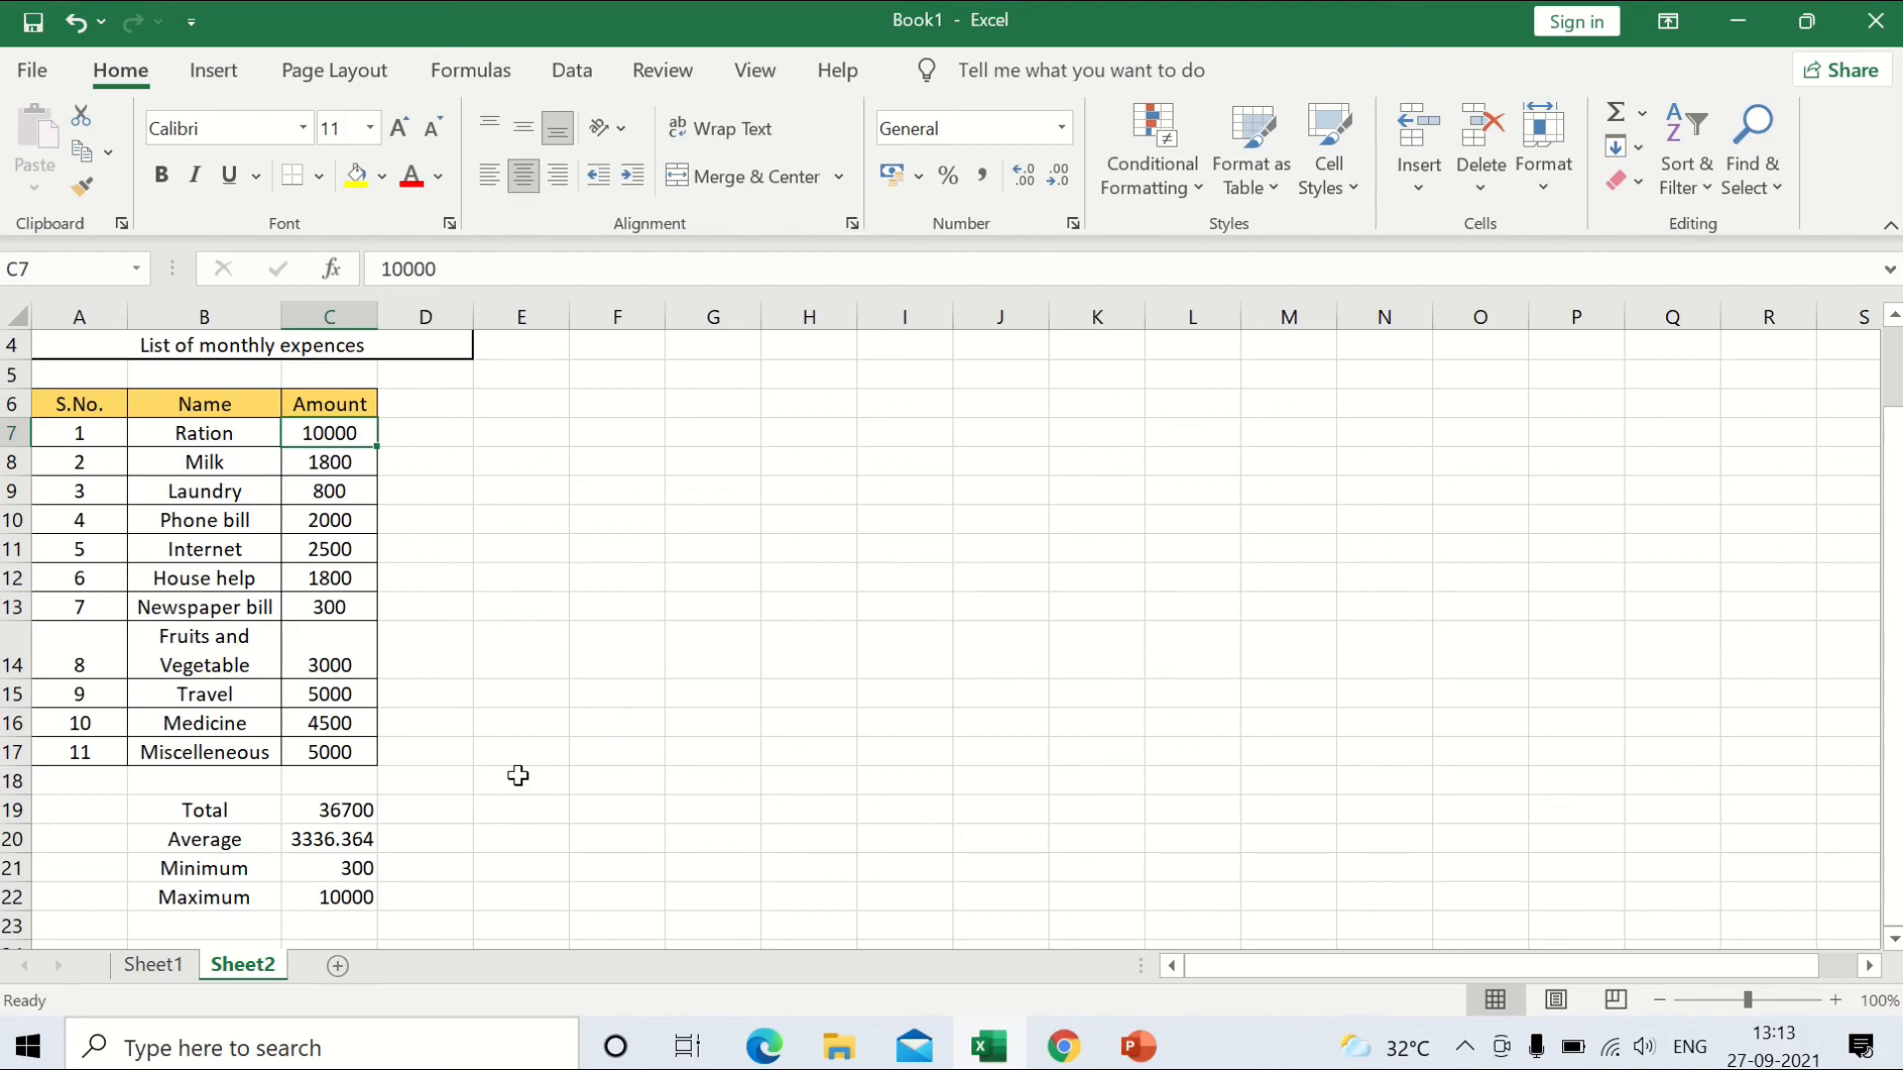
key(alt+Tab)
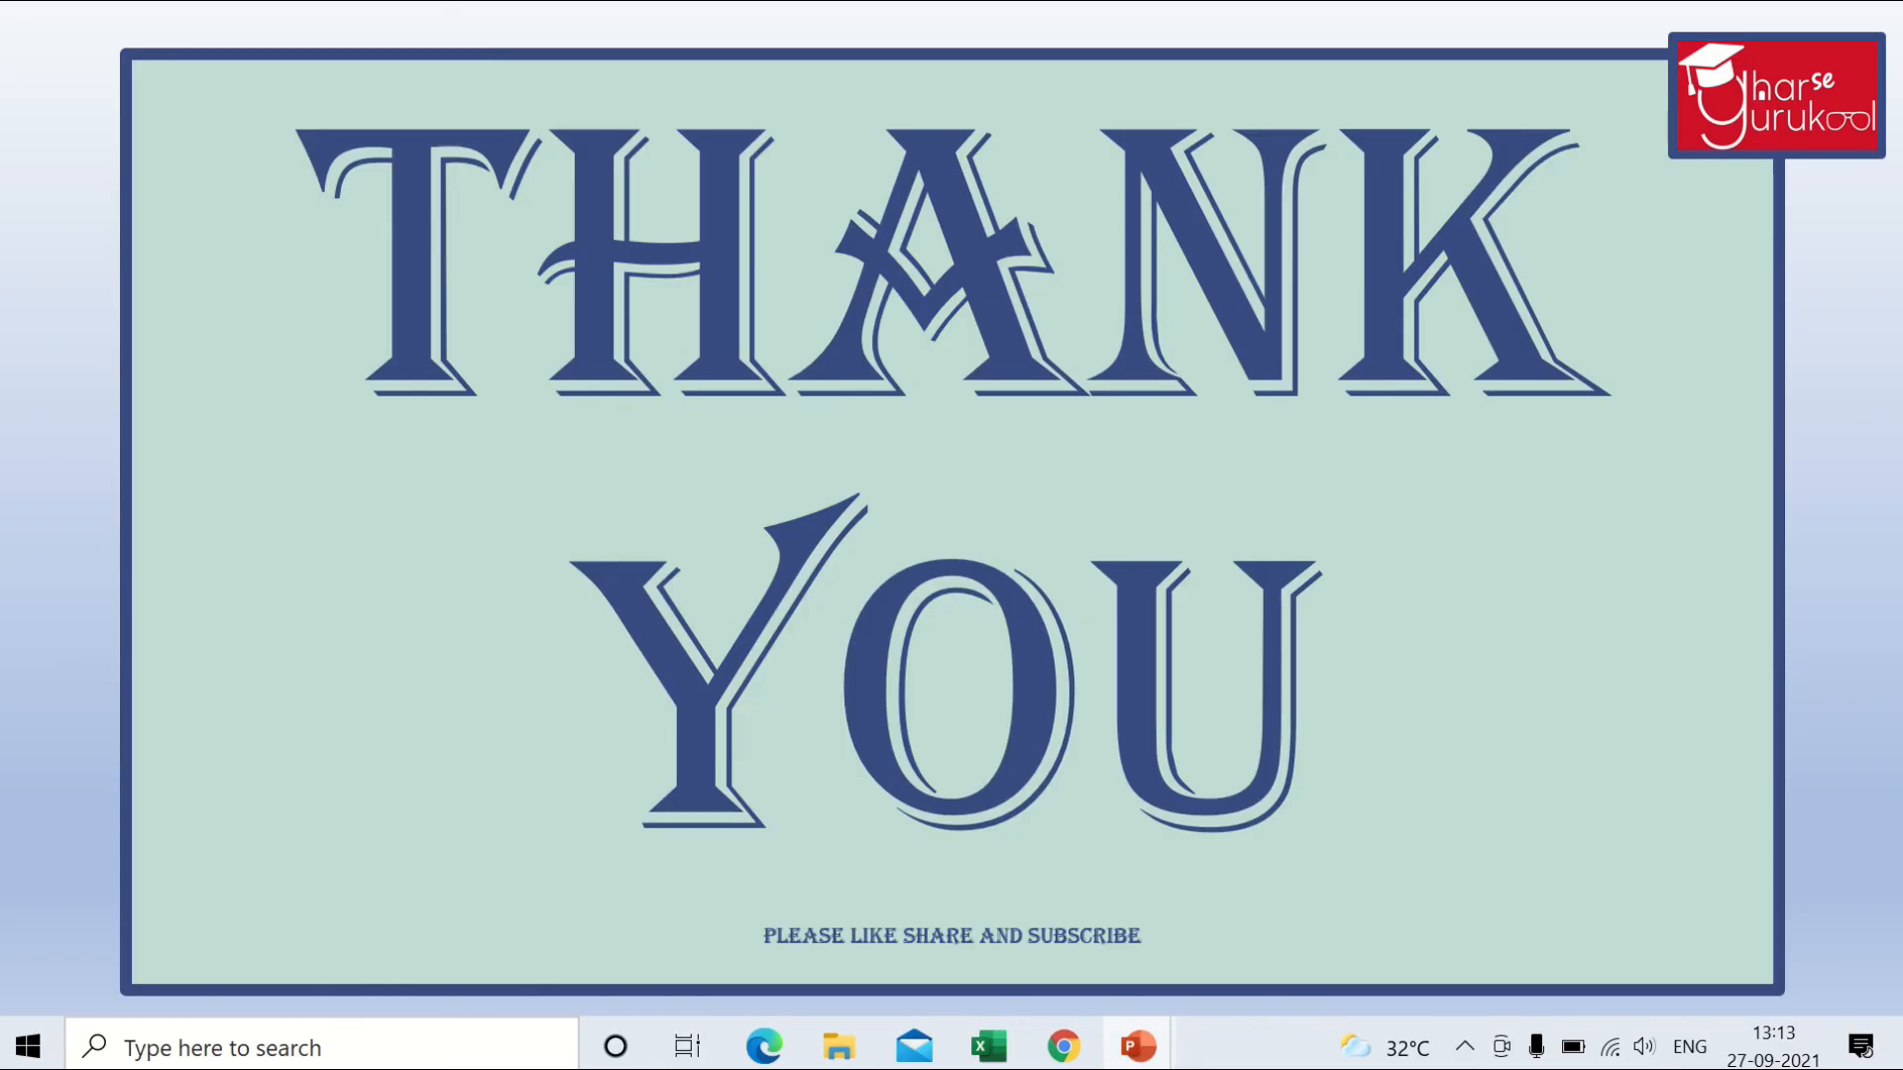